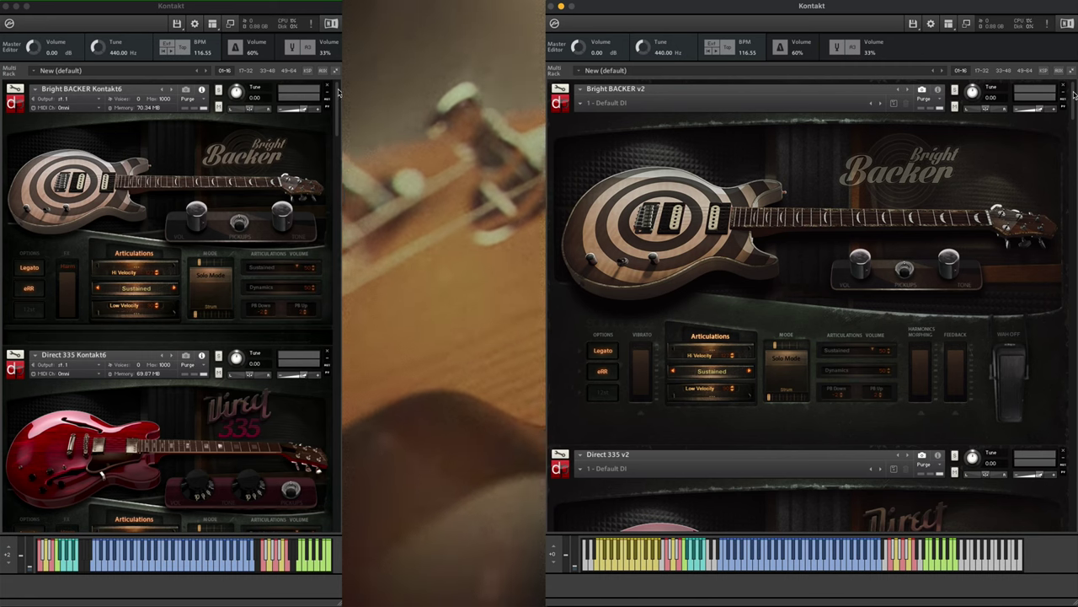
Scroll the old and new Multi Racks past the other loaded guitars to show Surfer JAGUAR in each.
scroll(339, 93, "down", 5)
scroll(1074, 95, "down", 3)
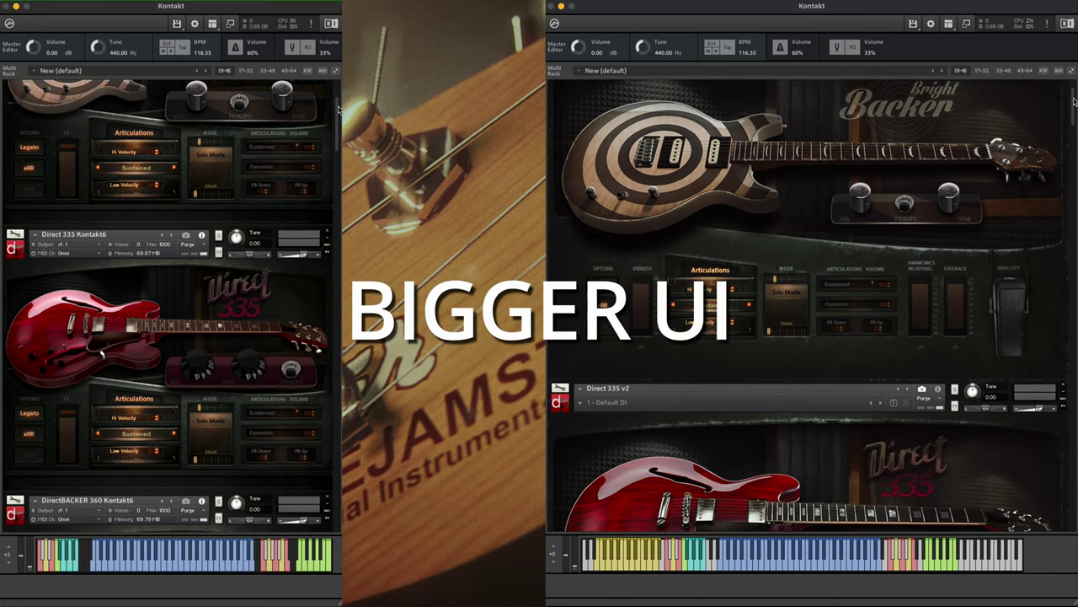
left_click_drag(339, 110, 339, 294)
left_click_drag(1072, 217, 1070, 278)
scroll(1071, 278, "down", 10)
scroll(330, 421, "down", 10)
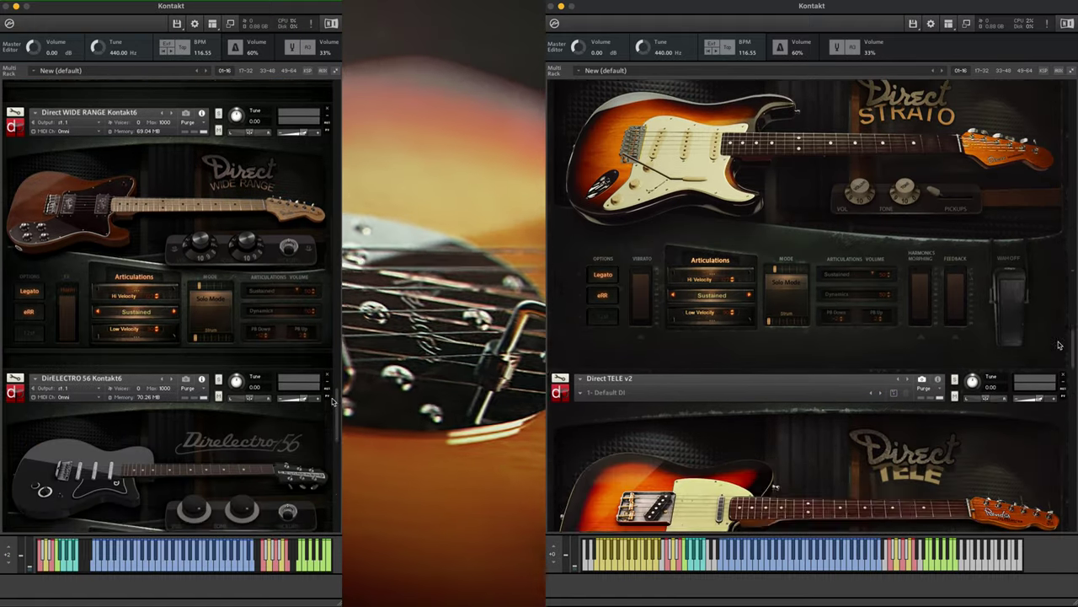
scroll(1053, 382, "down", 10)
scroll(329, 422, "down", 10)
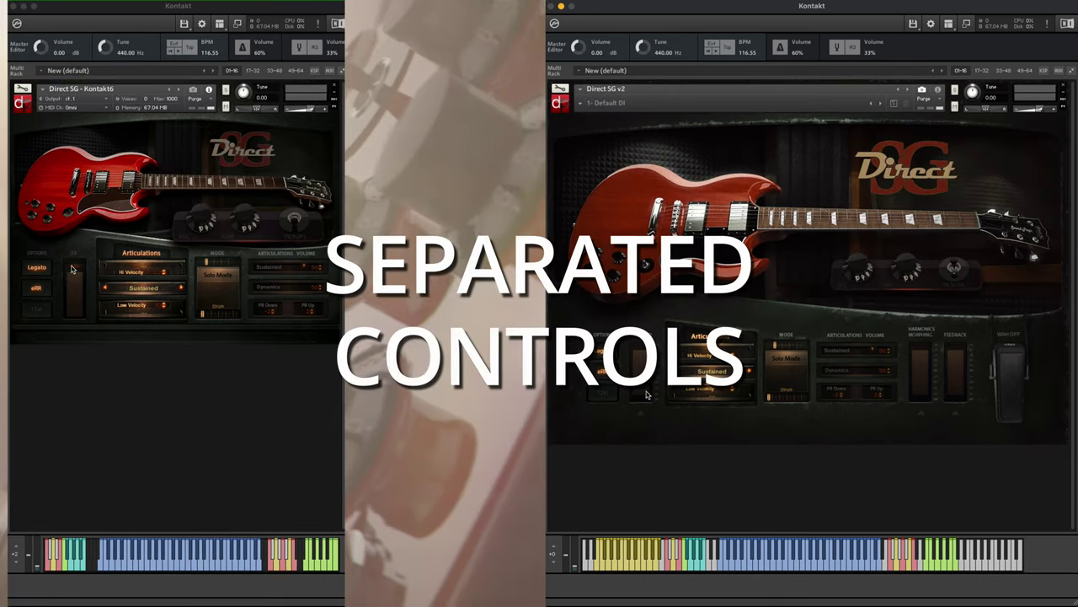
Try Harm on the old Direct SG's shared FX slider and raise it, then switch the slider to Fbck.
left_click(74, 274)
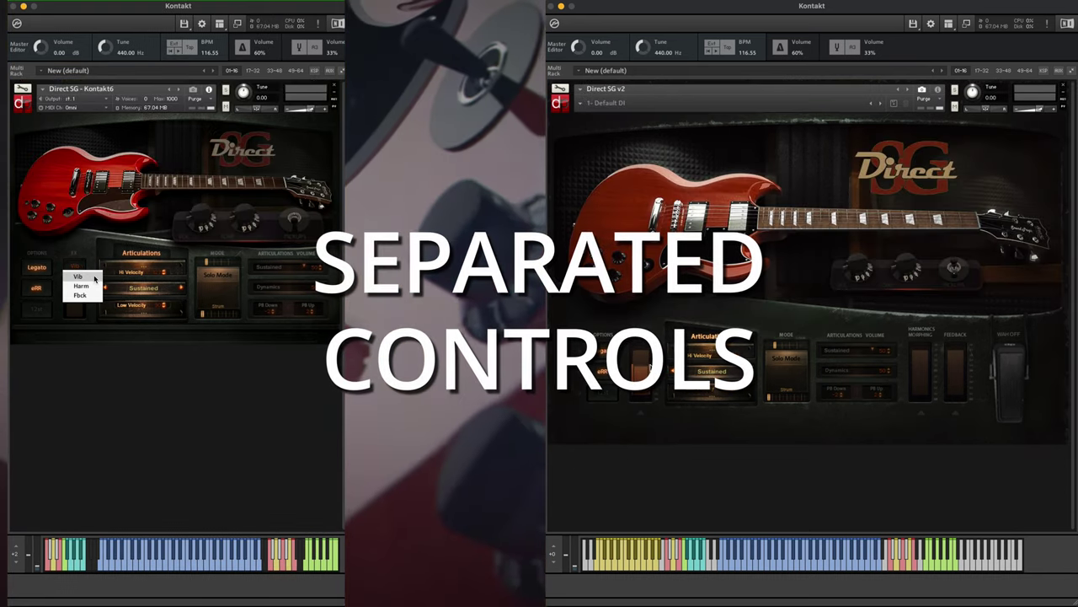
left_click(94, 277)
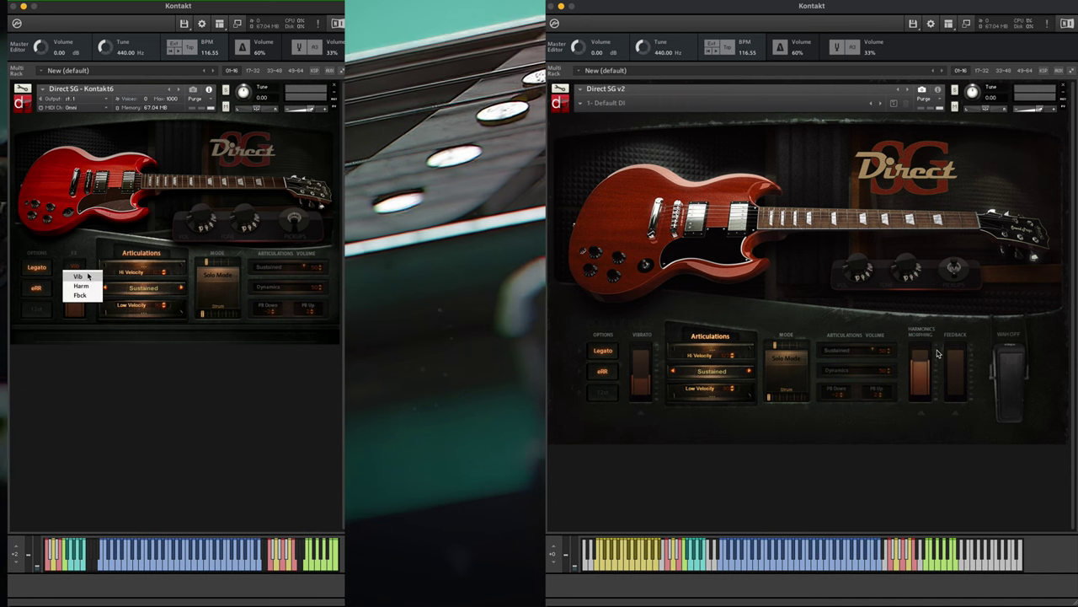
left_click(83, 287)
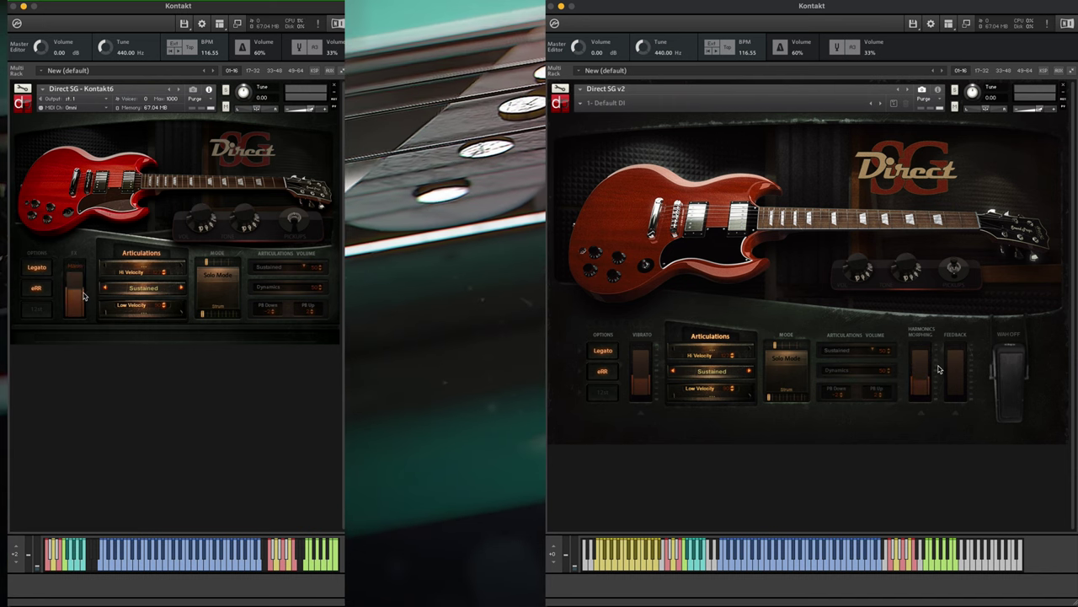
left_click_drag(86, 294, 81, 276)
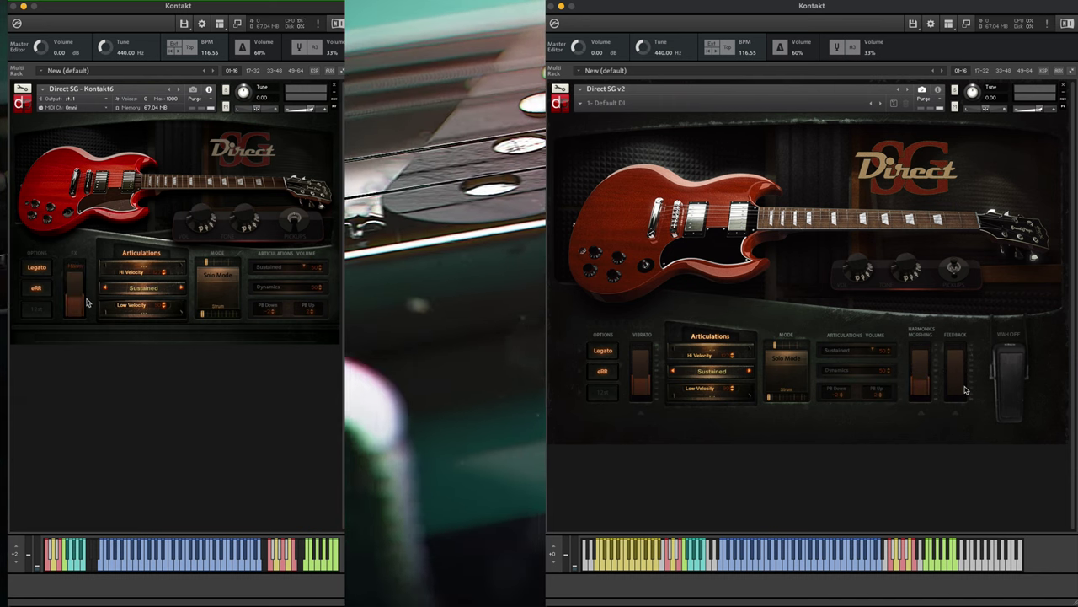
left_click(80, 275)
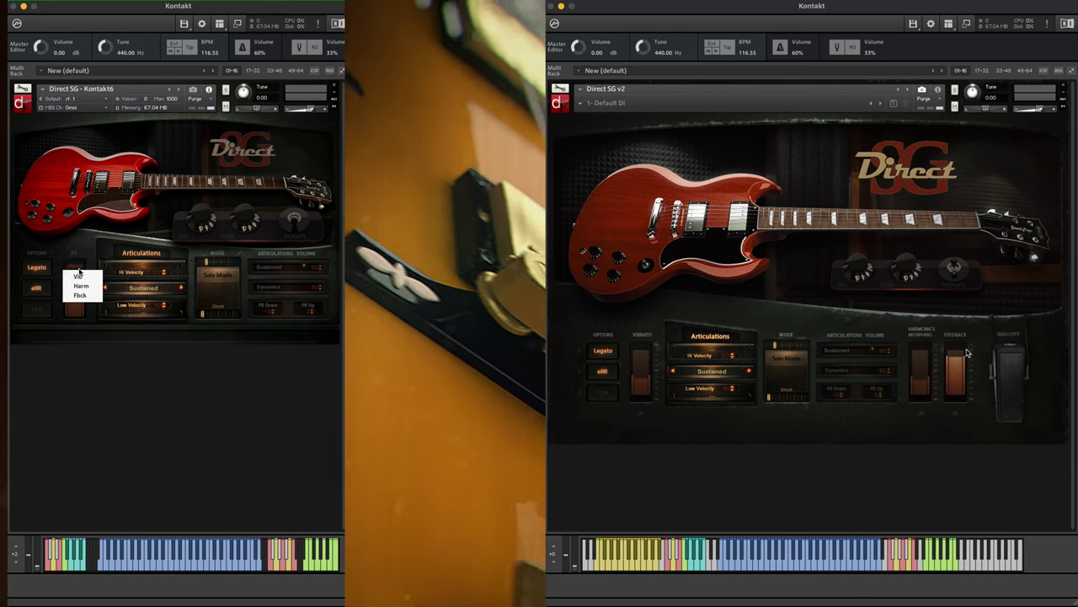
left_click(80, 295)
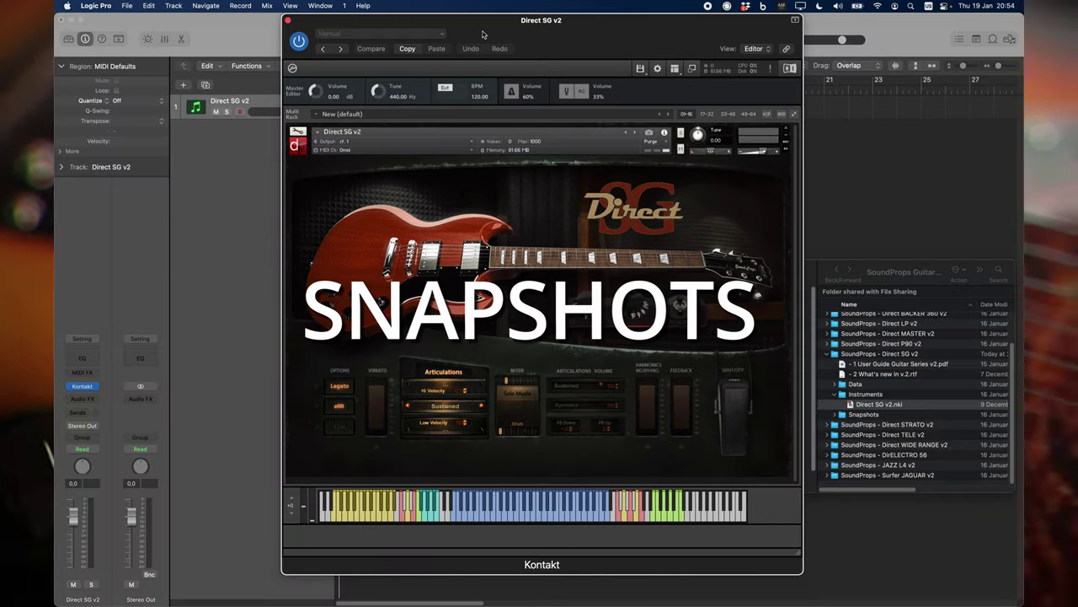
From Edit mode's Instrument Options > Snapshot, show the user snapshot location and create its path.
left_click(649, 132)
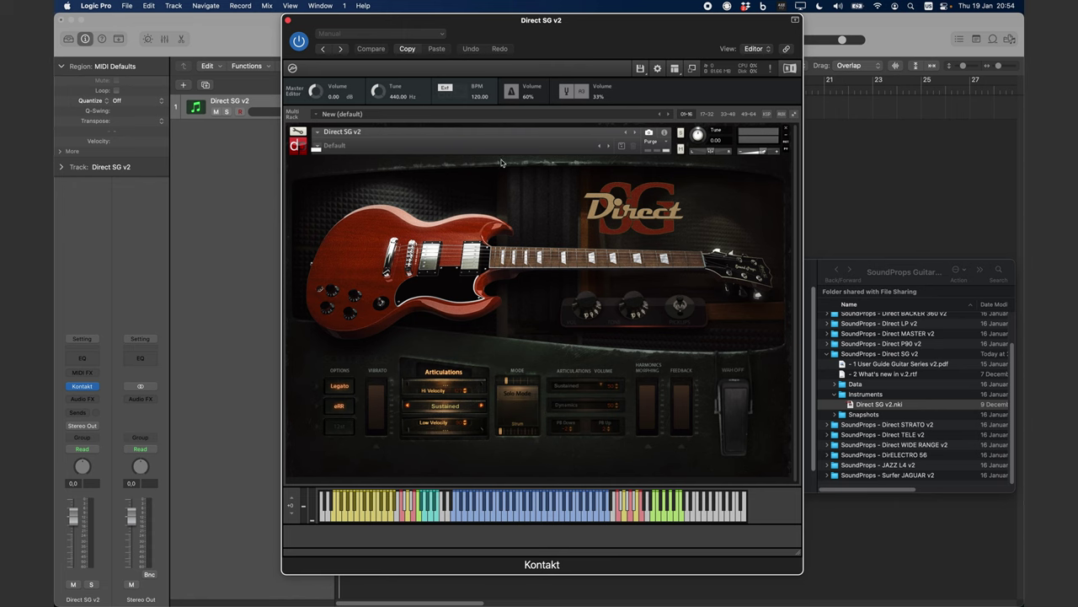
left_click(297, 133)
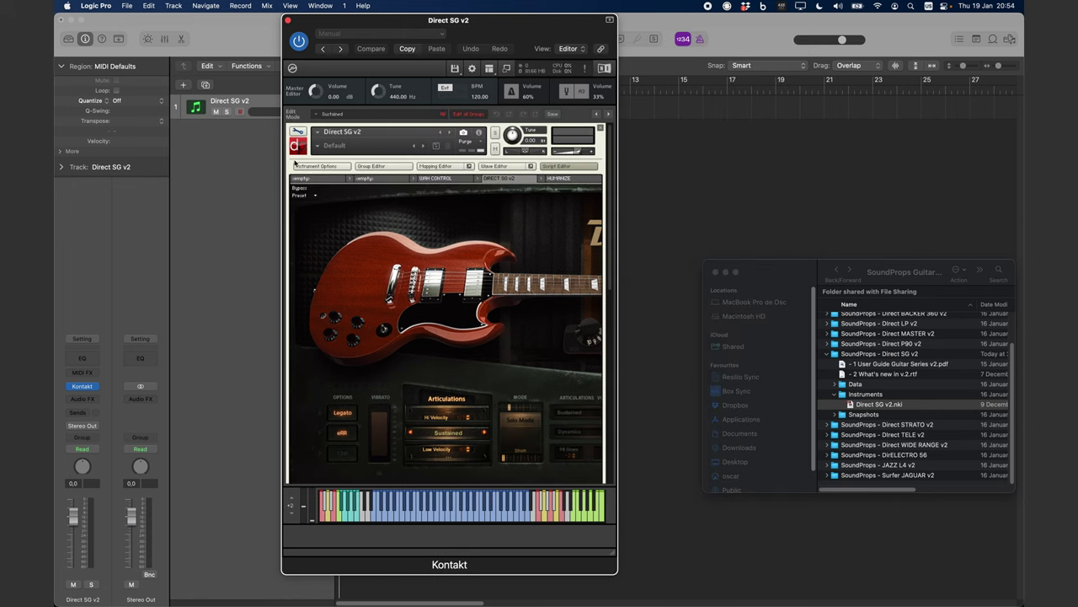
left_click(322, 166)
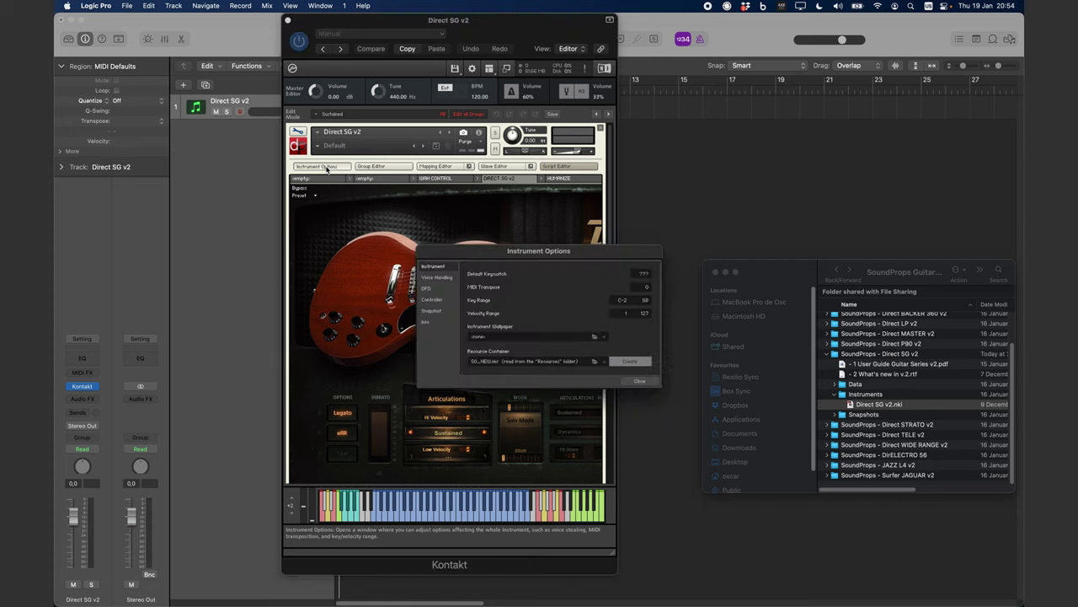
left_click(431, 311)
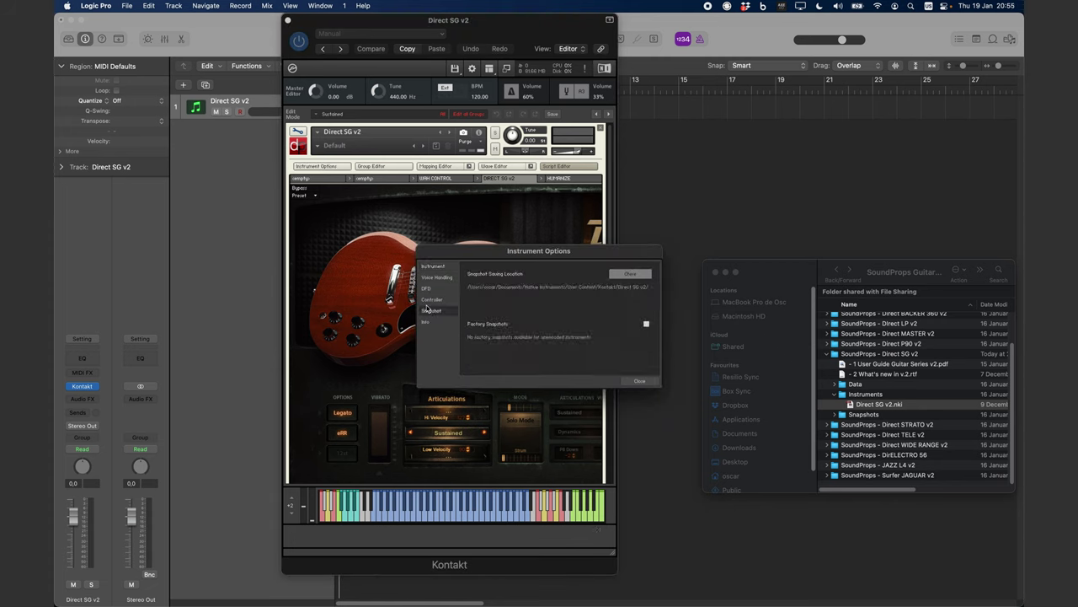
left_click(630, 274)
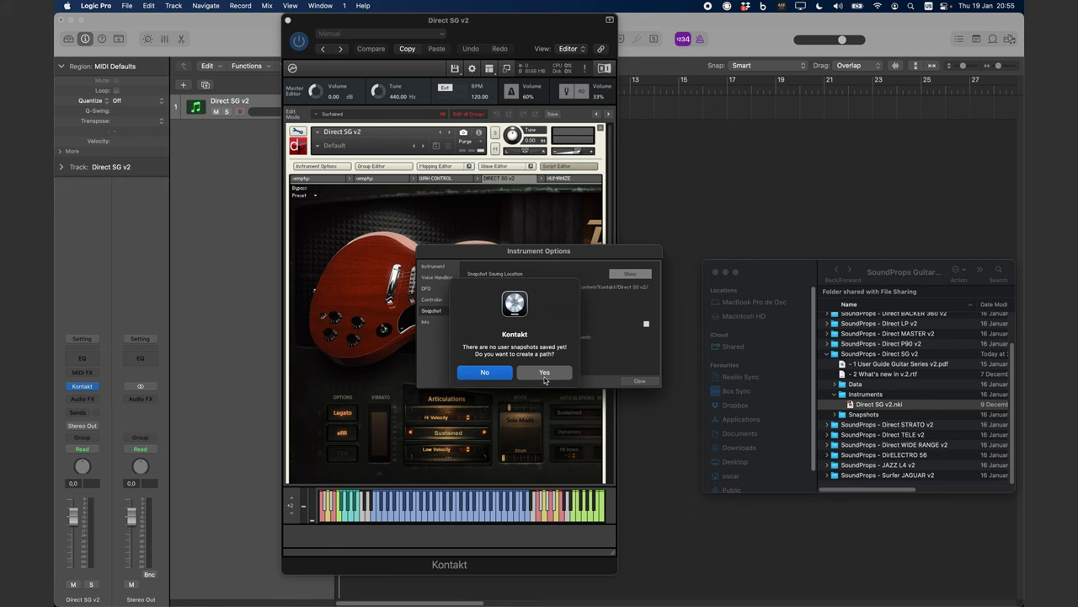
left_click(545, 373)
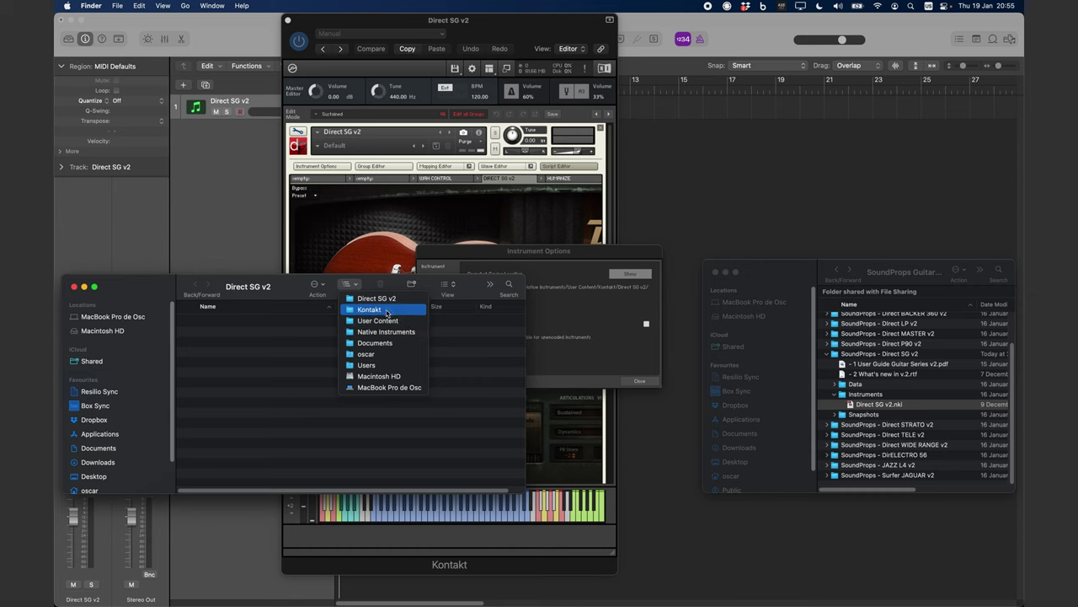
Open the library's Snapshots folder and copy all 11 snapshot items.
left_click(770, 338)
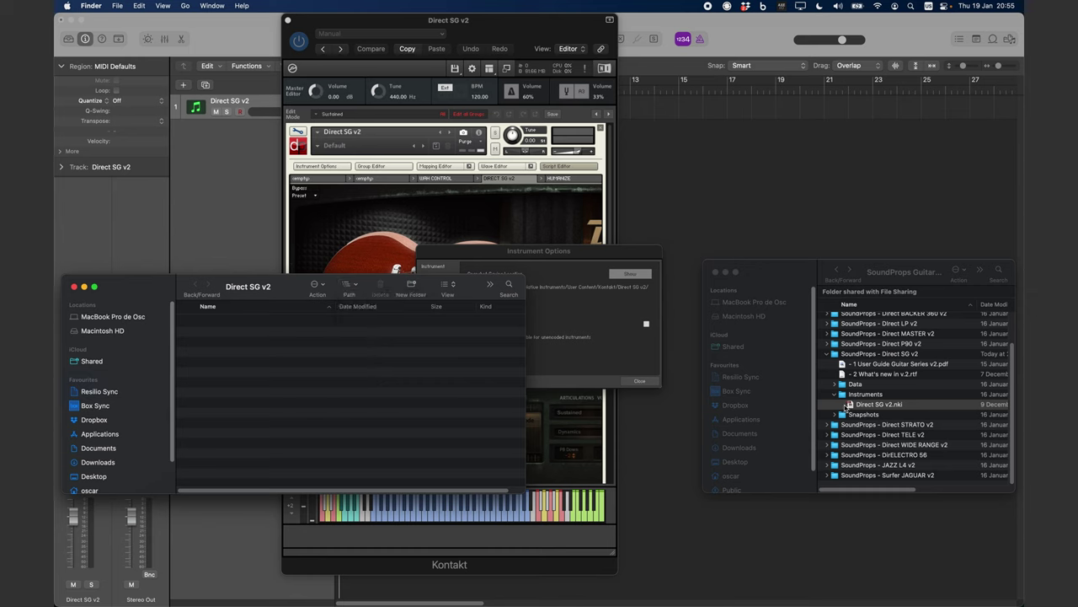
double_click(847, 414)
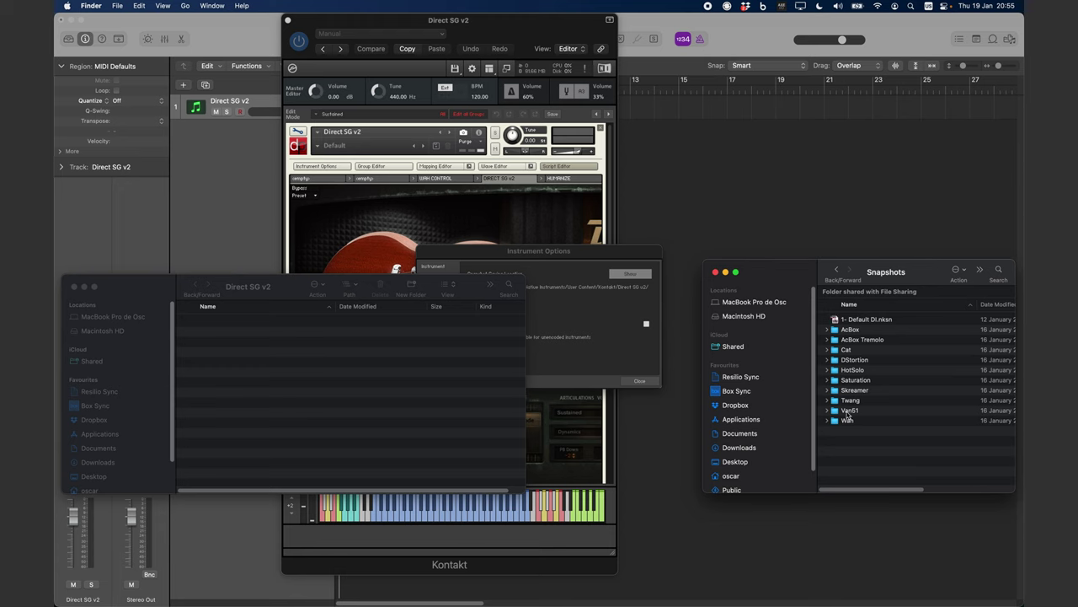
left_click_drag(852, 400, 851, 309)
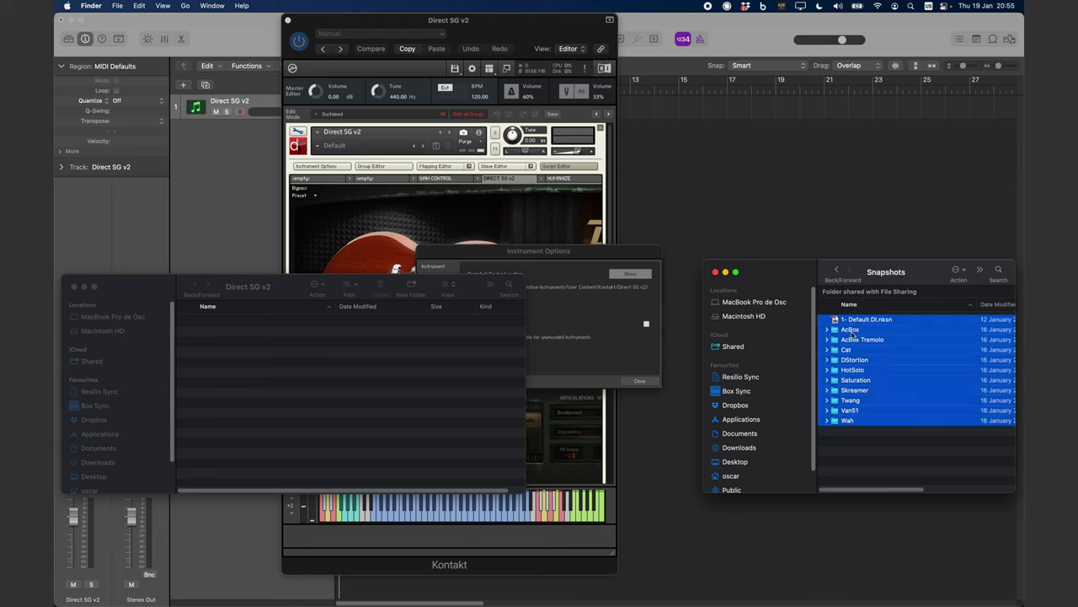
right_click(852, 333)
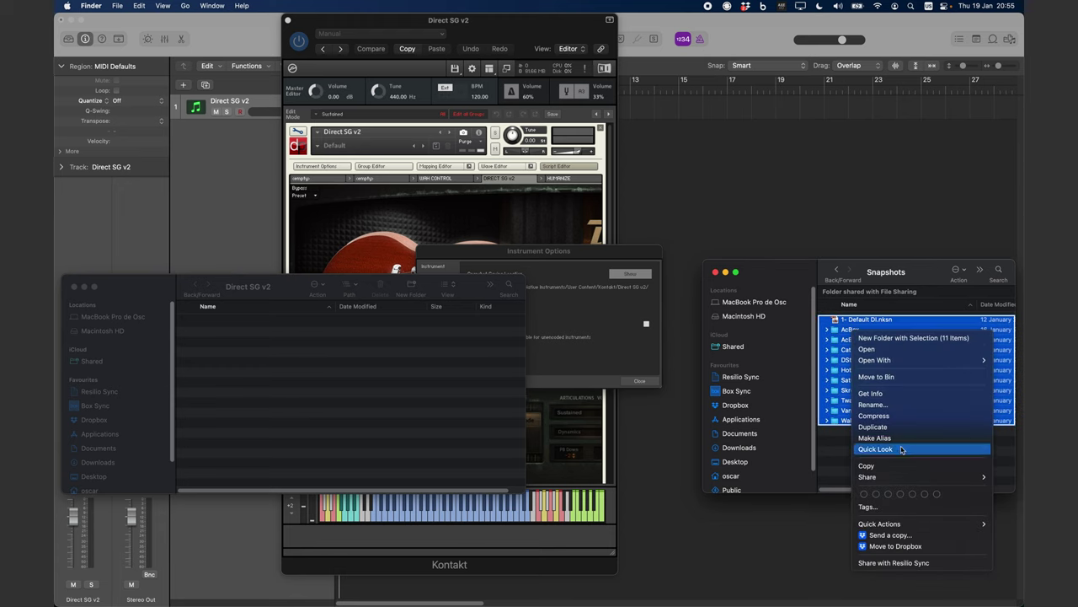
left_click(884, 465)
Paste the 11 items into the empty Direct SG v2 user folder and return to Kontakt.
right_click(419, 375)
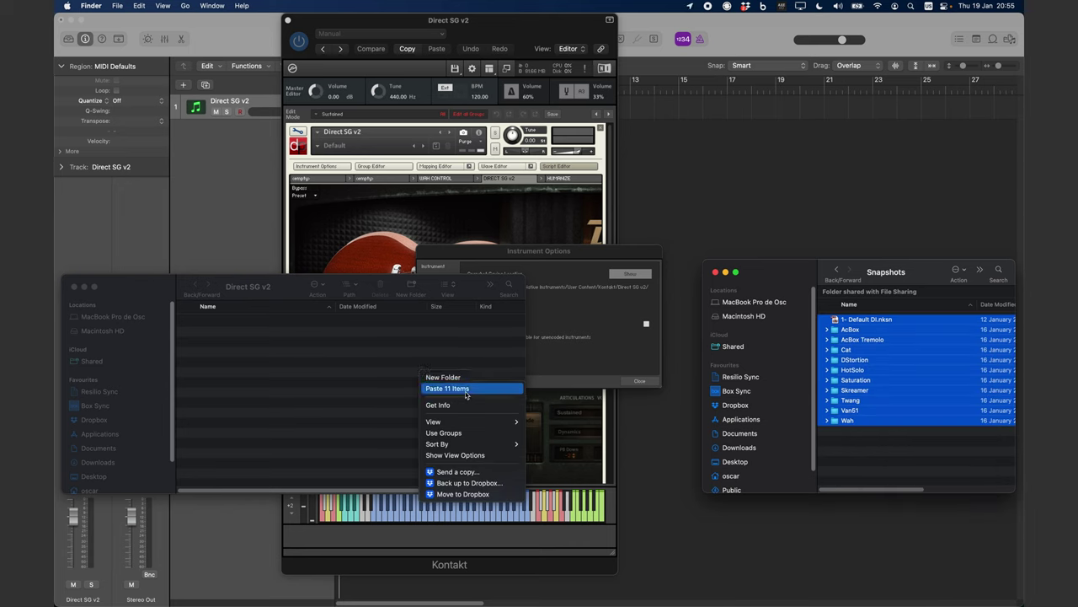
left_click(447, 388)
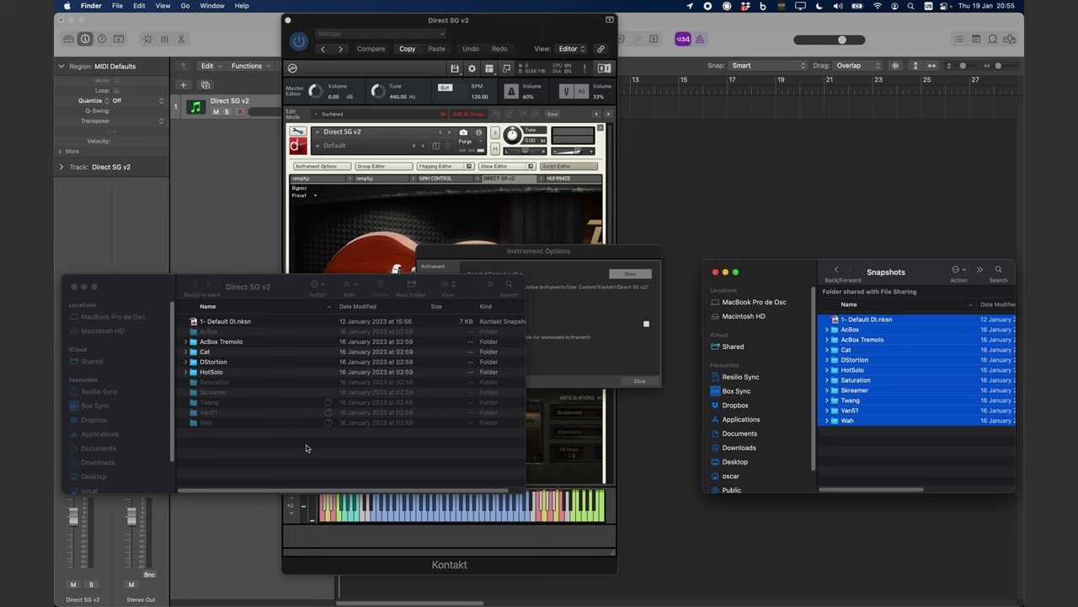
left_click(600, 251)
Close Instrument Options, leave Edit mode and load the Saturation Replika snapshot.
left_click(642, 380)
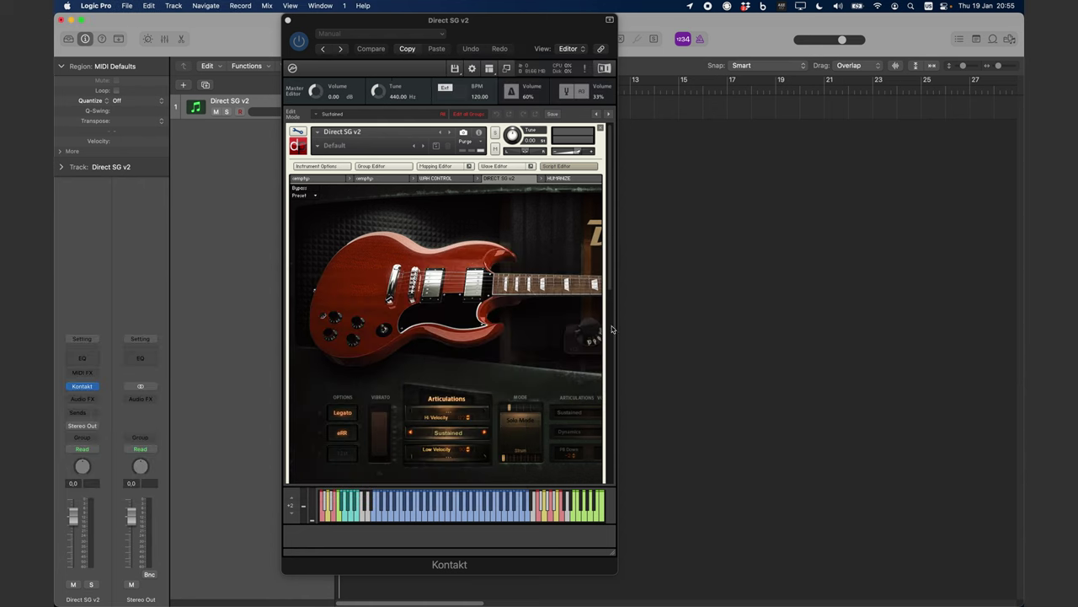
left_click(298, 133)
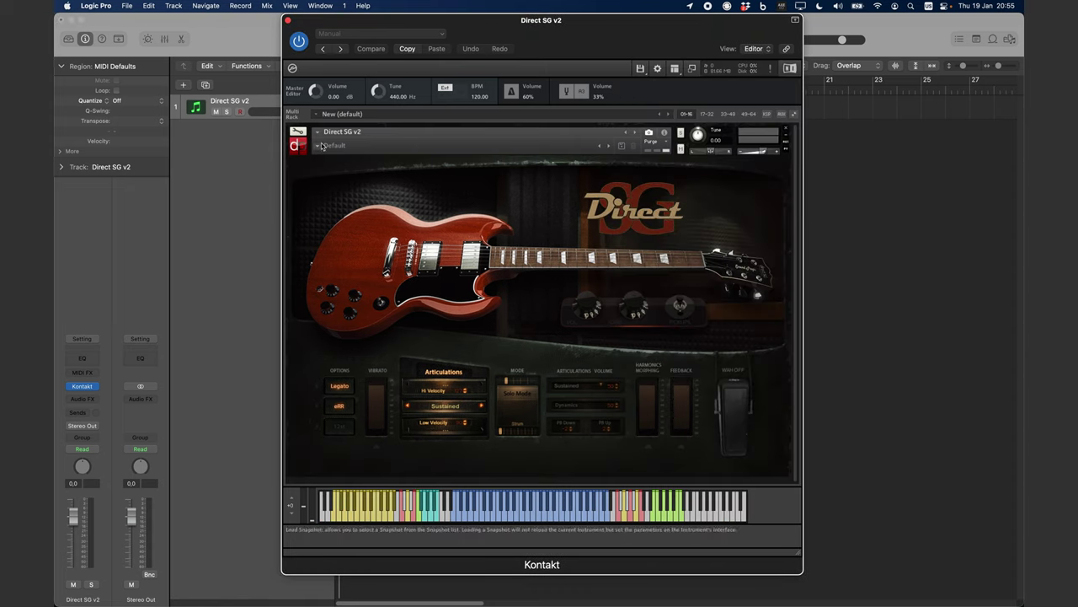
left_click(321, 146)
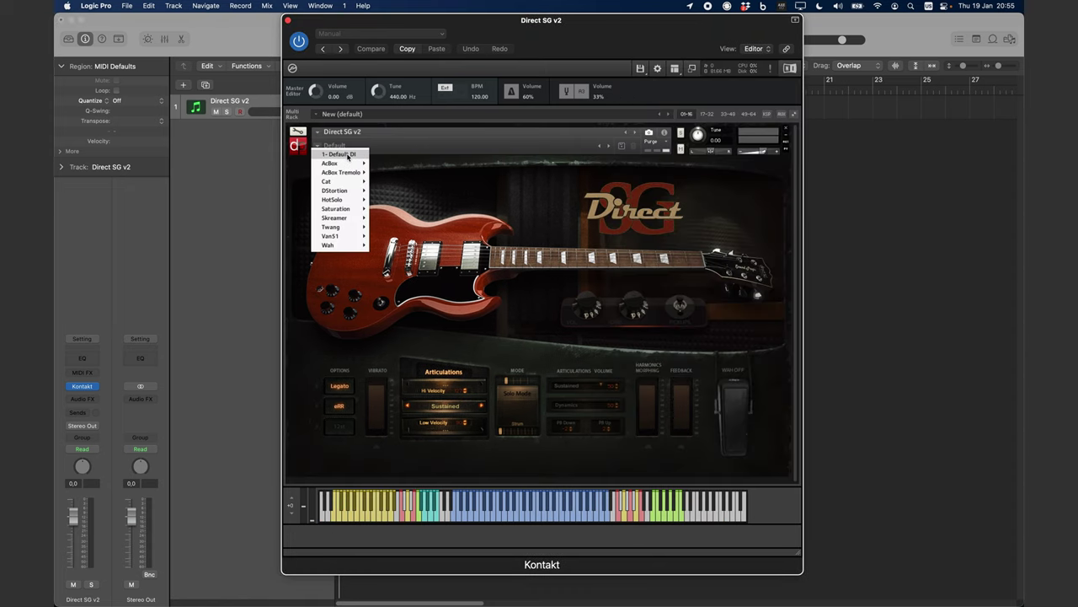
mouse_move(352, 177)
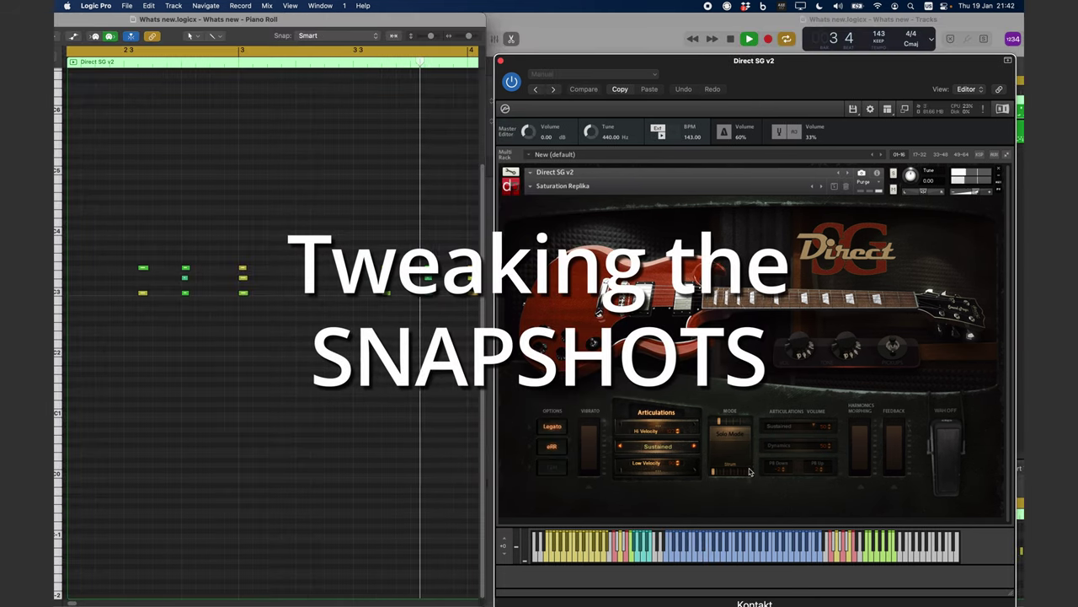
left_click(532, 189)
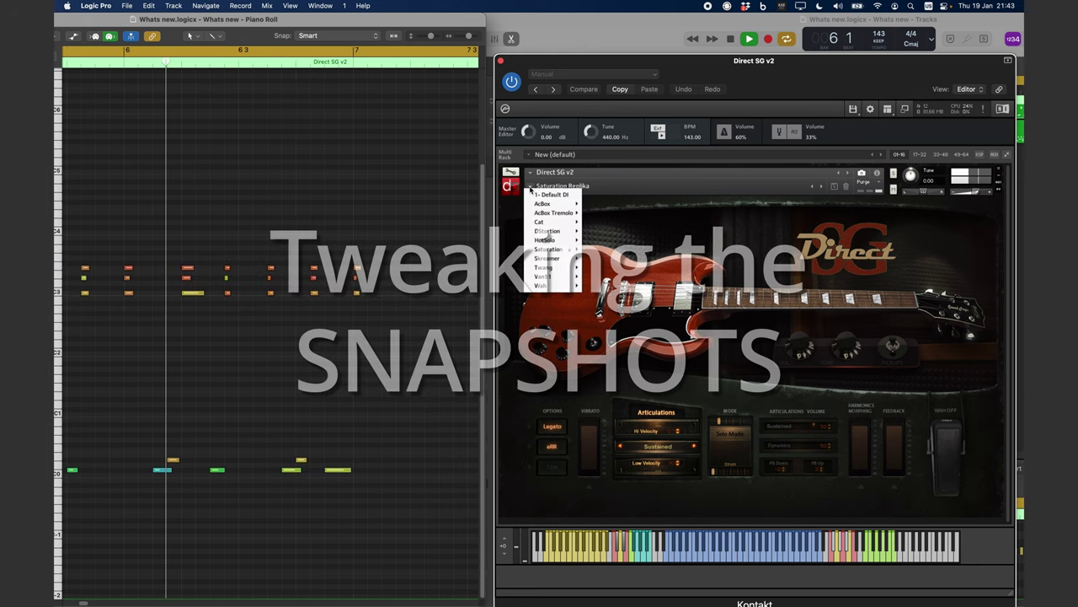
left_click(522, 173)
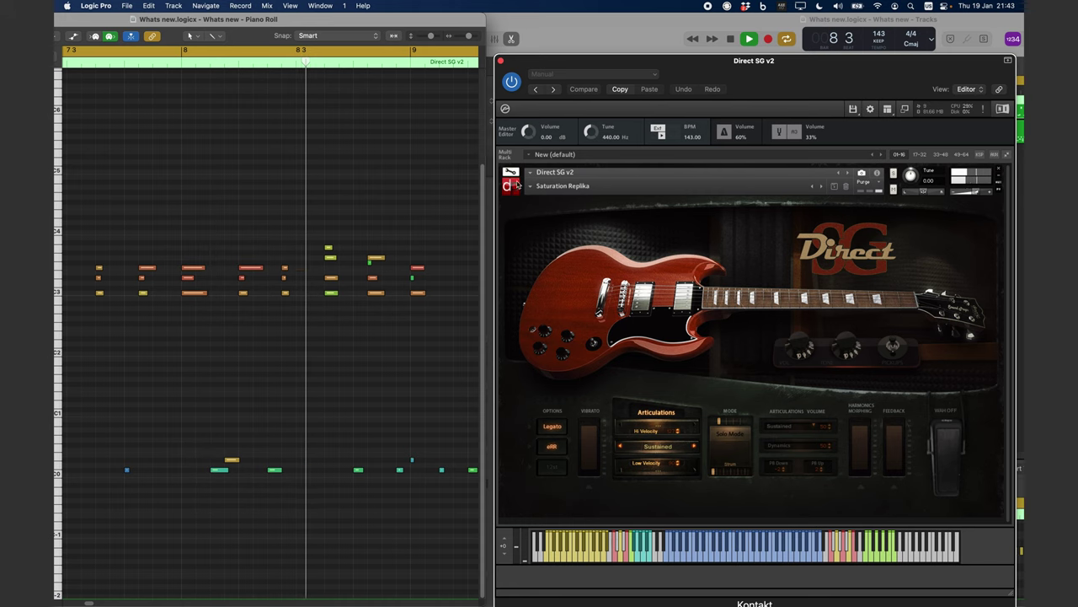
Enter Edit Mode and turn down the Saturator's Saturate amount.
left_click(509, 172)
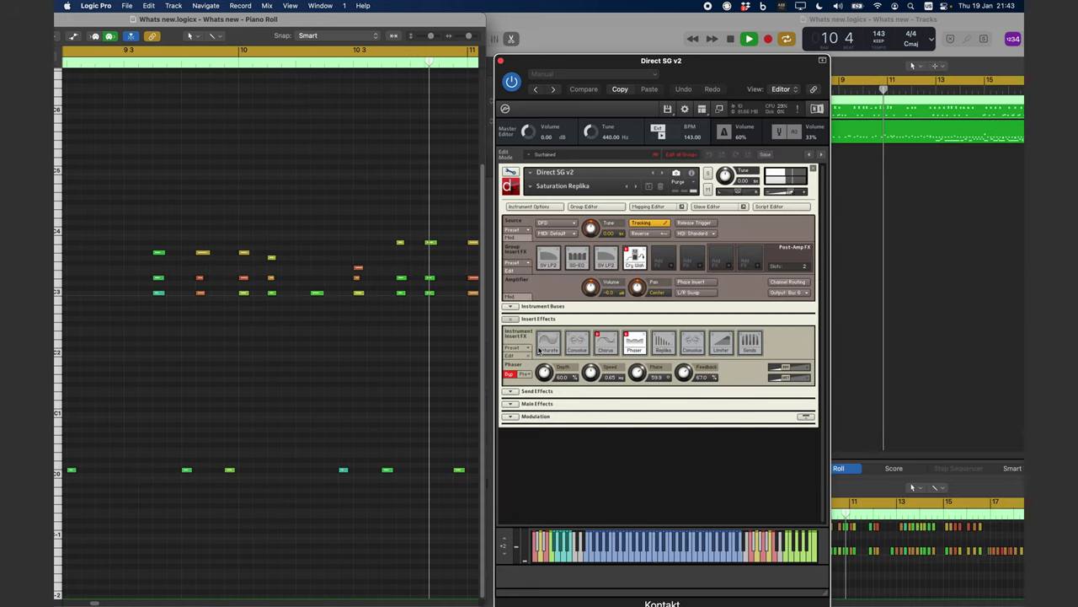
left_click(555, 343)
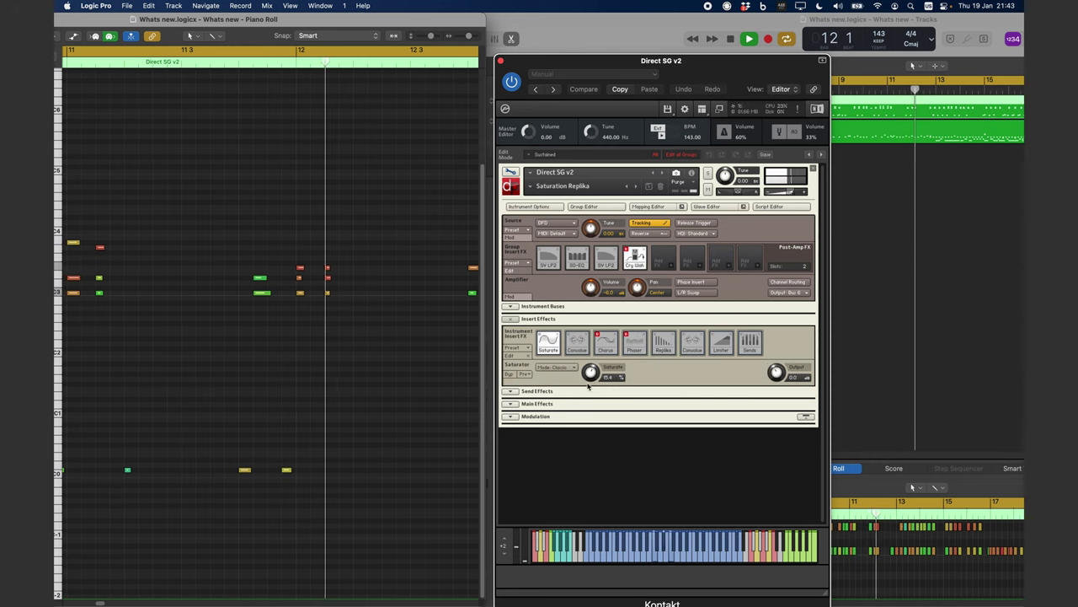
left_click_drag(593, 364, 596, 398)
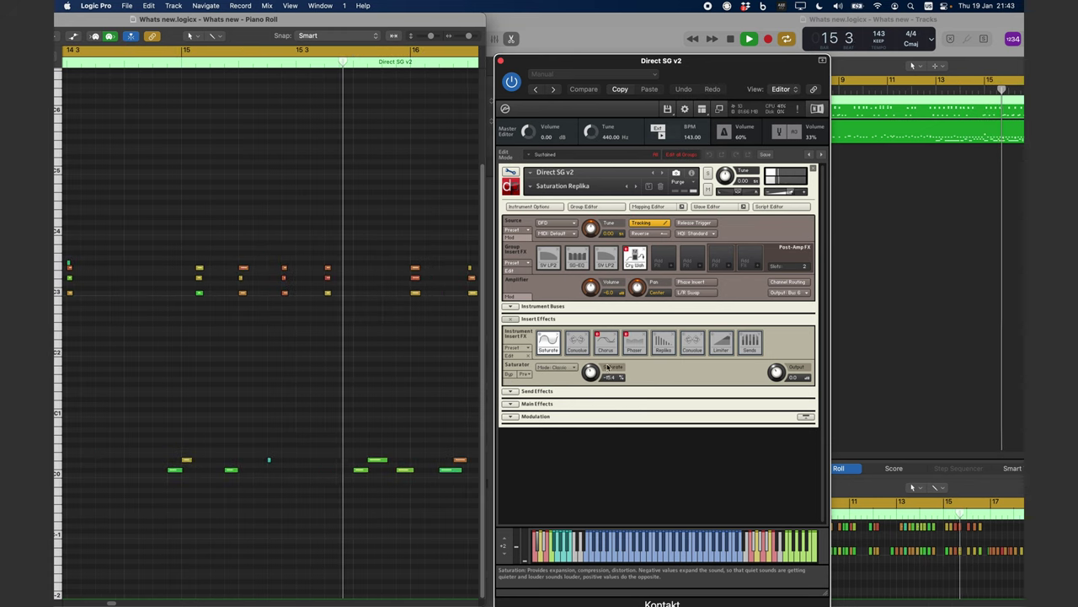
Inspect the Chorus, Phaser and Replika insert effect settings.
left_click(606, 351)
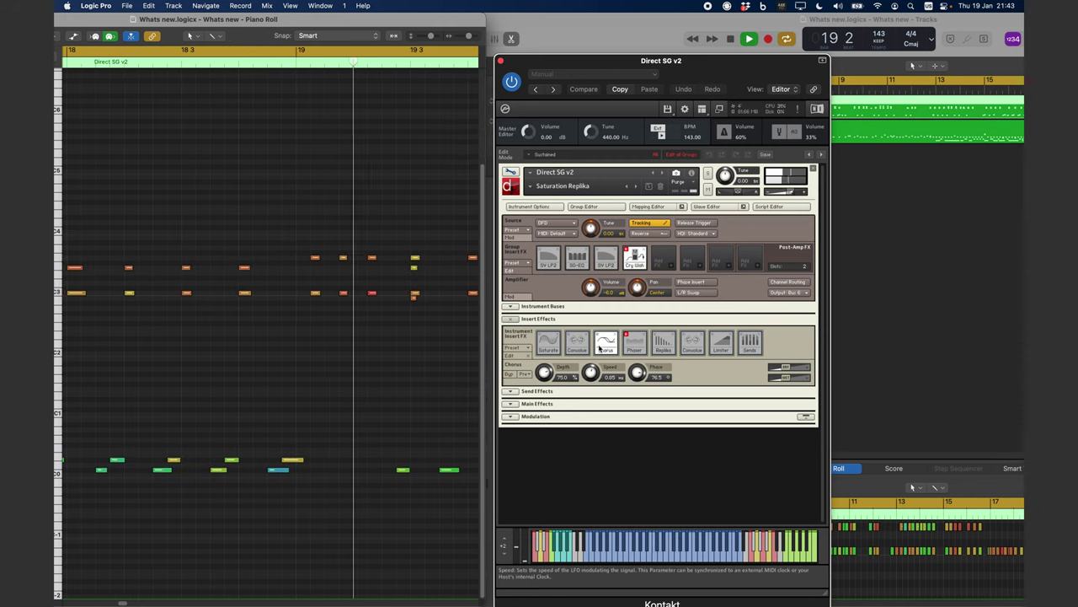
left_click(632, 341)
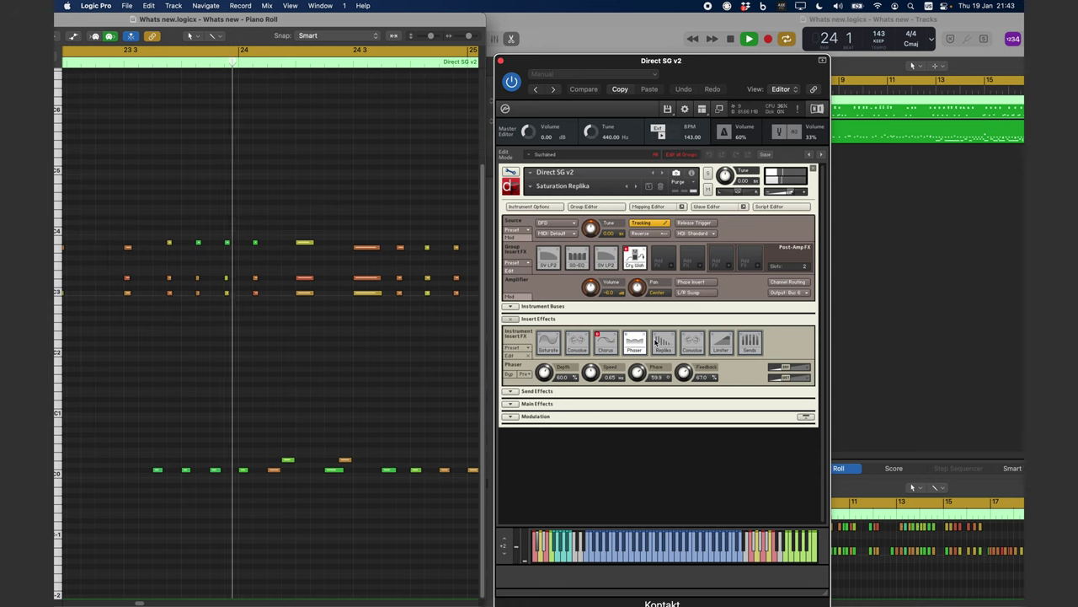
left_click(657, 341)
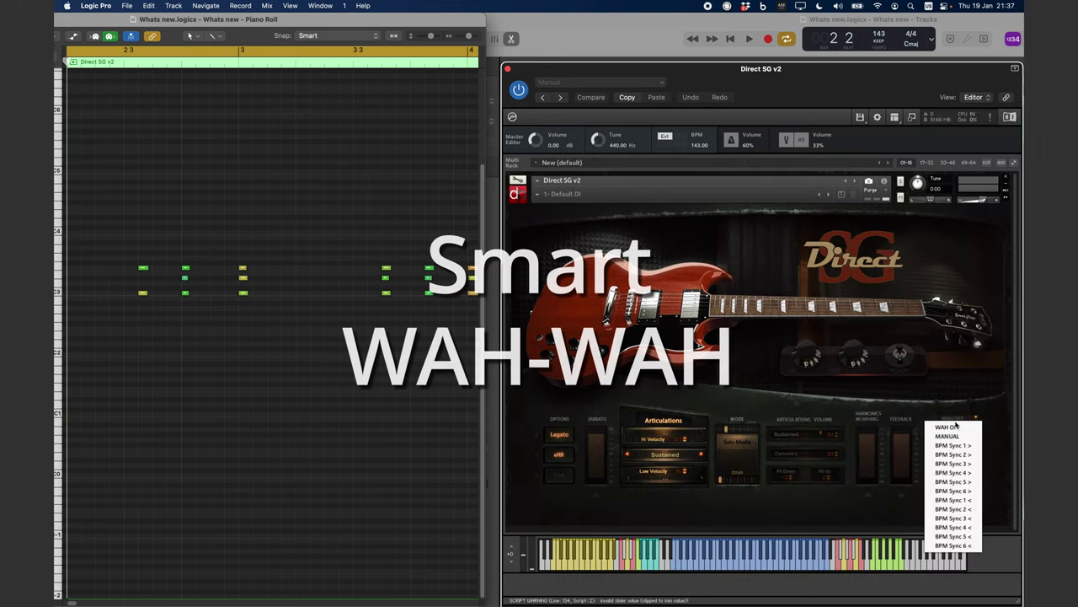
Set the wah to MANUAL, then play and stop the song in Logic to hear the guitar.
left_click(949, 436)
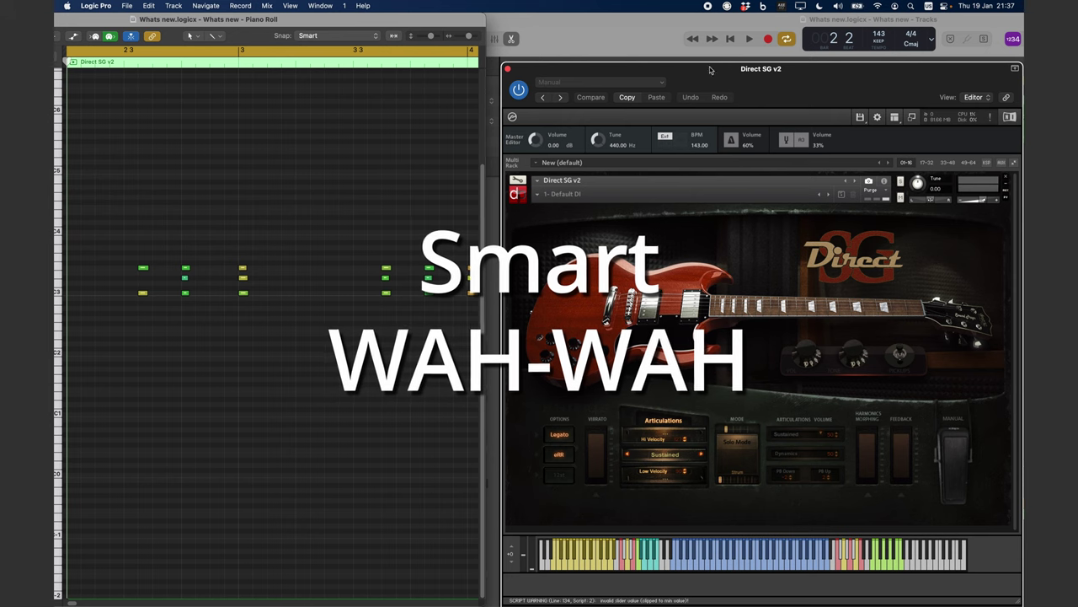
left_click(749, 39)
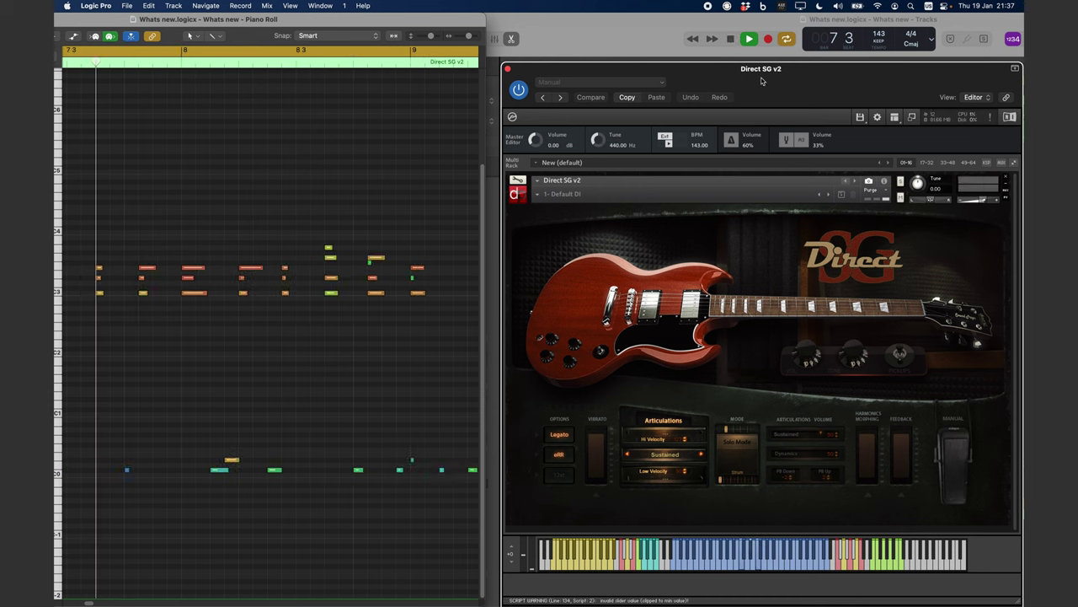
key("space")
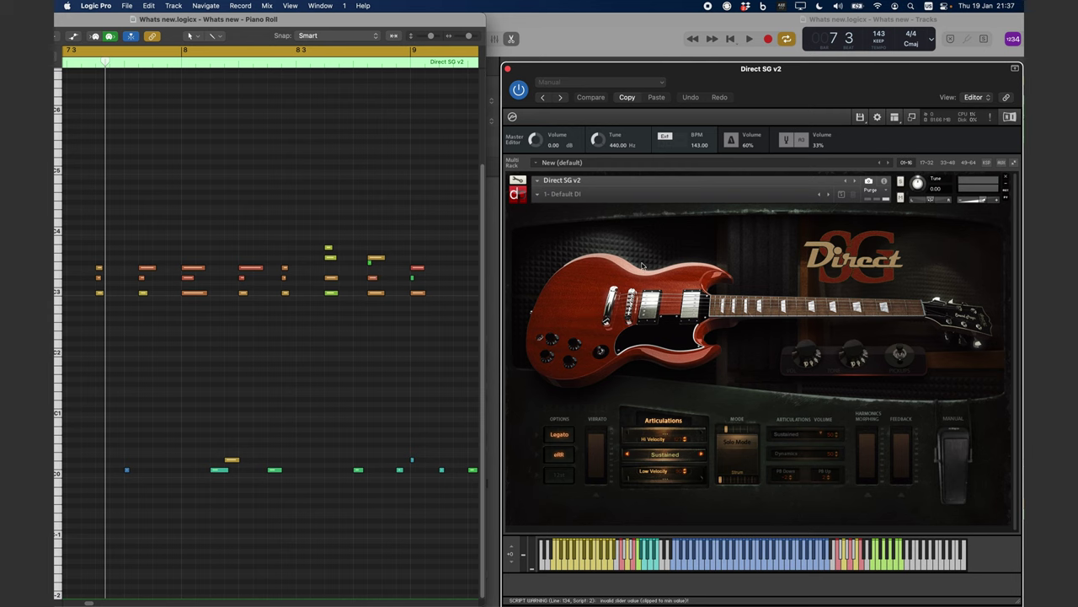
Load the Wah > Wah Twang snapshot and set the wah mode to BPM Sync 3 >.
left_click(535, 196)
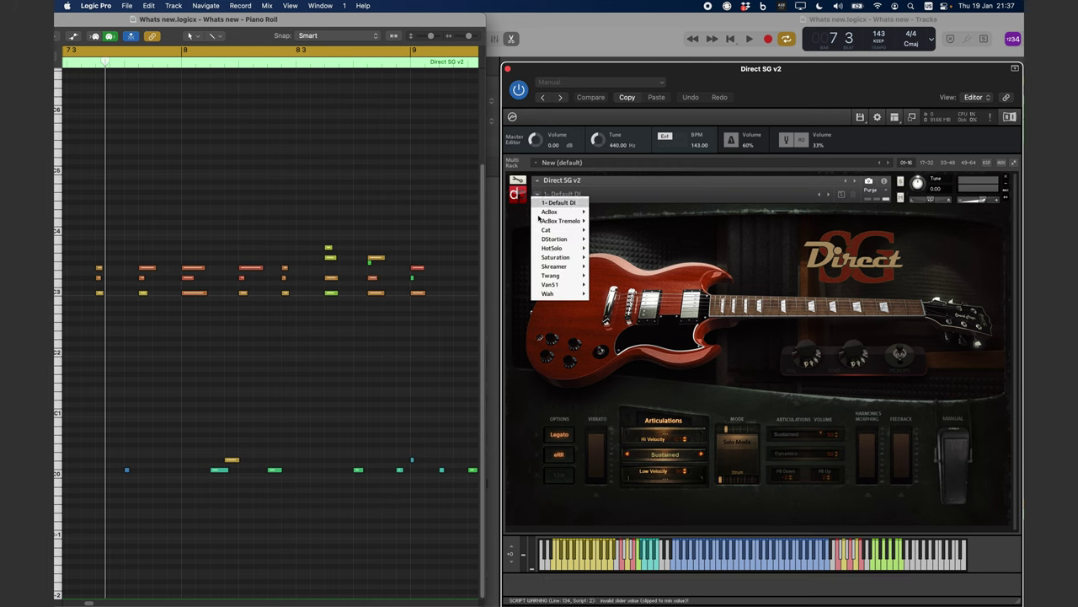
mouse_move(577, 298)
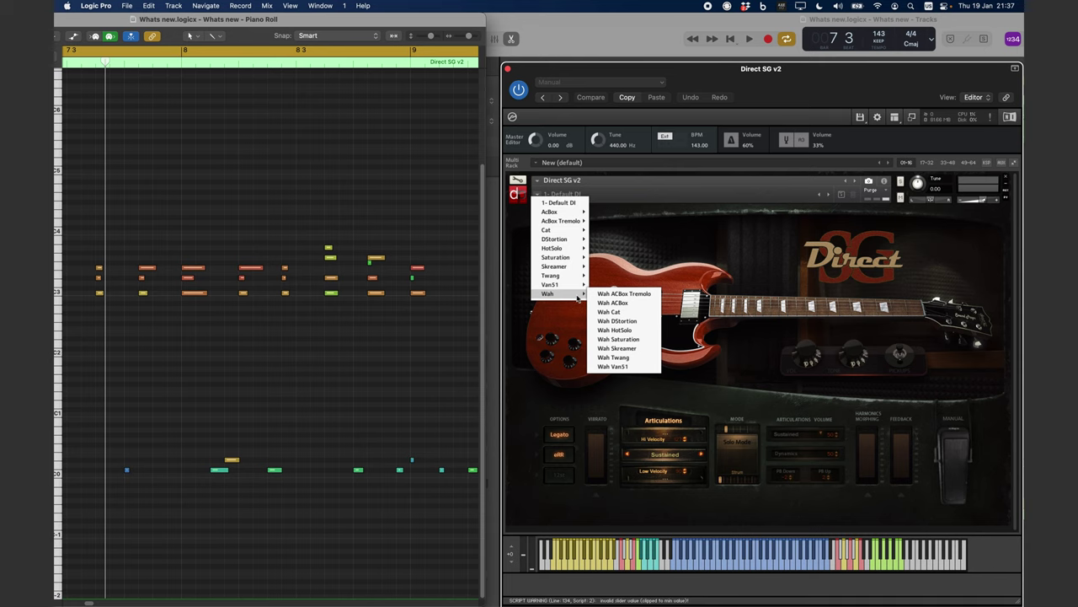
left_click(642, 359)
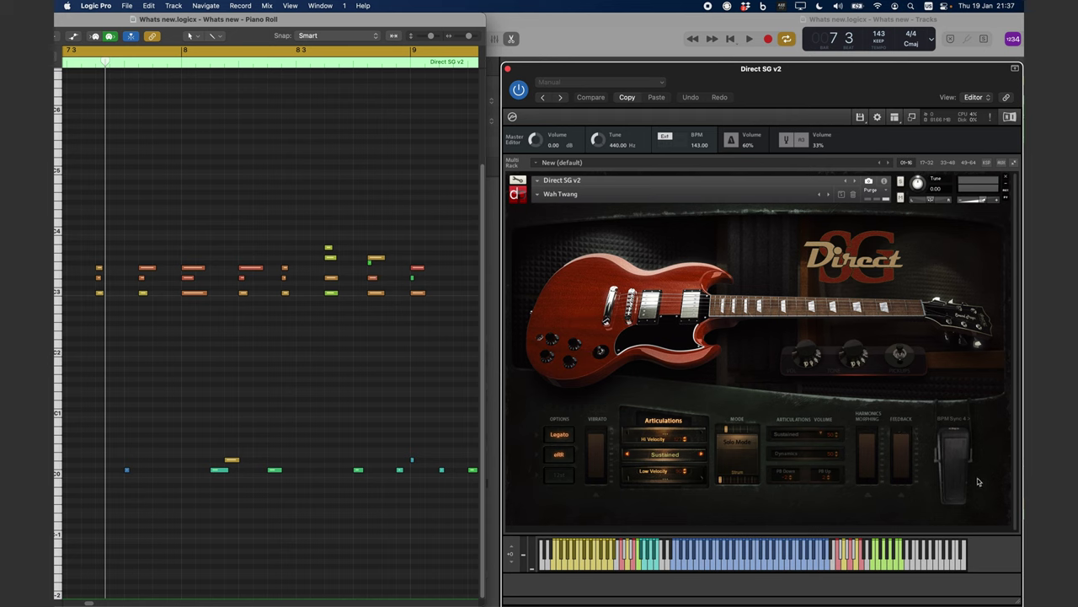
left_click(960, 421)
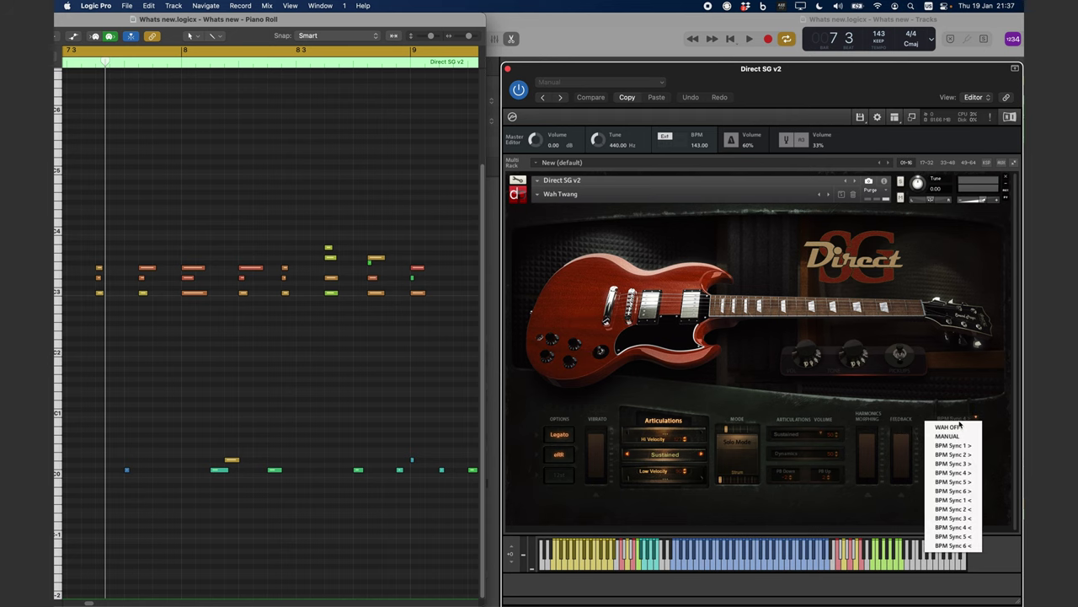
left_click(970, 470)
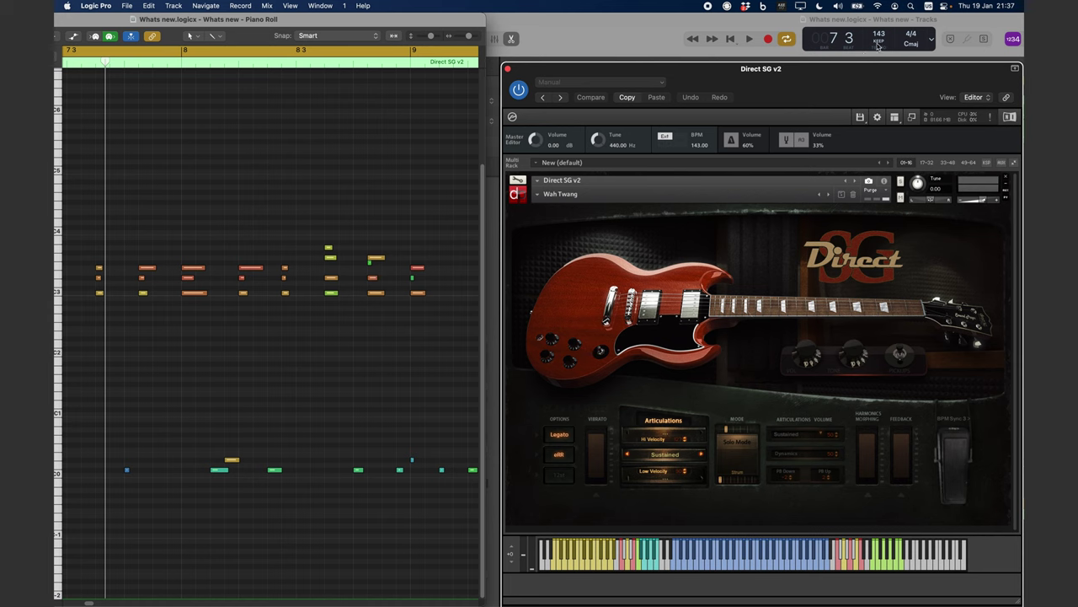
Play the song from bar 2 and try a couple of different BPM Sync wah rates.
left_click(731, 39)
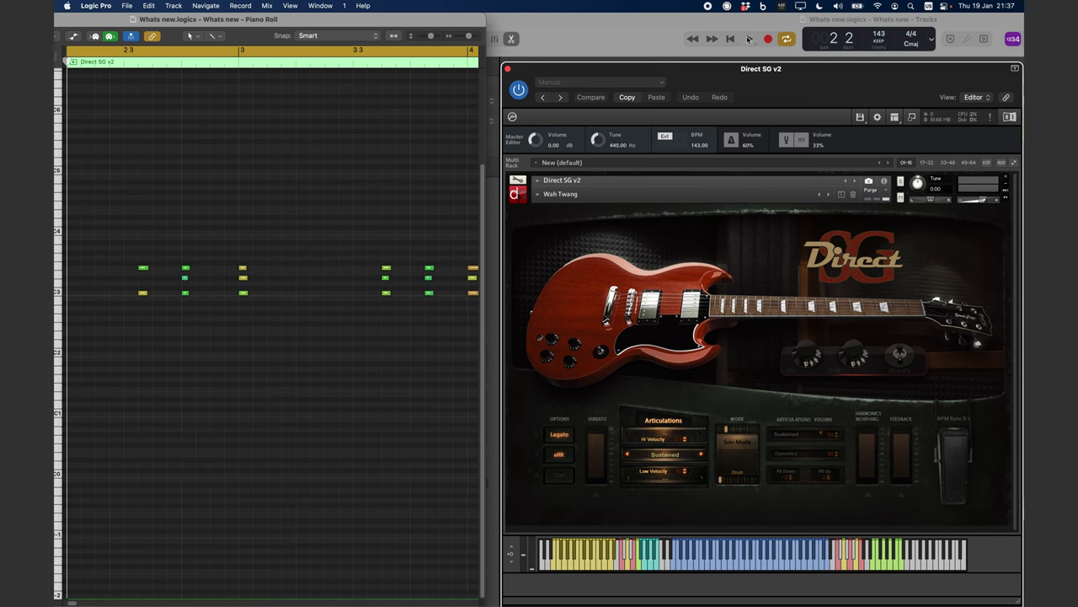
left_click(750, 39)
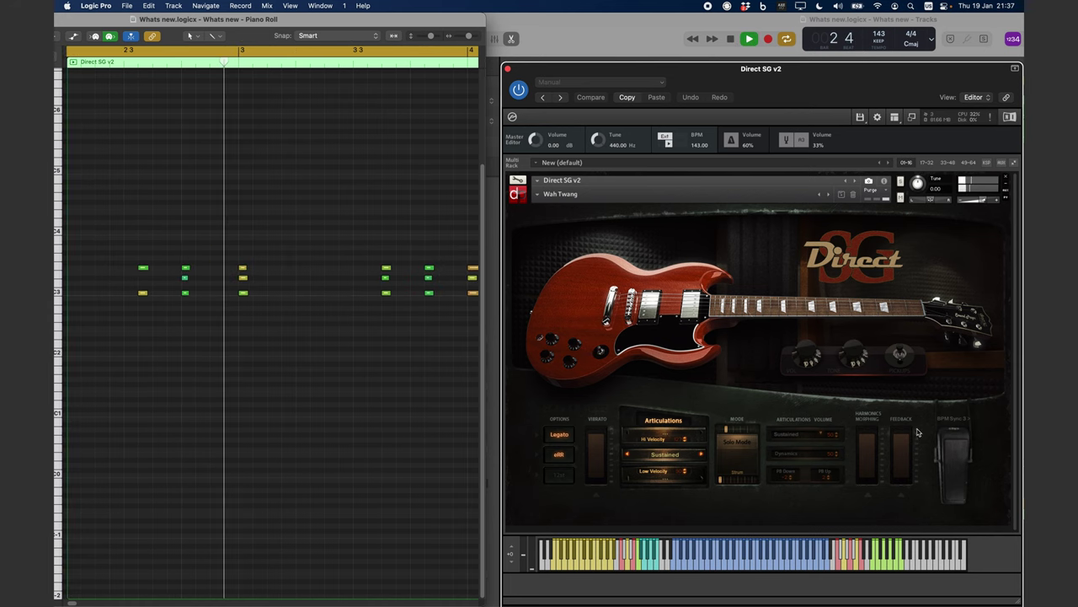
left_click(962, 421)
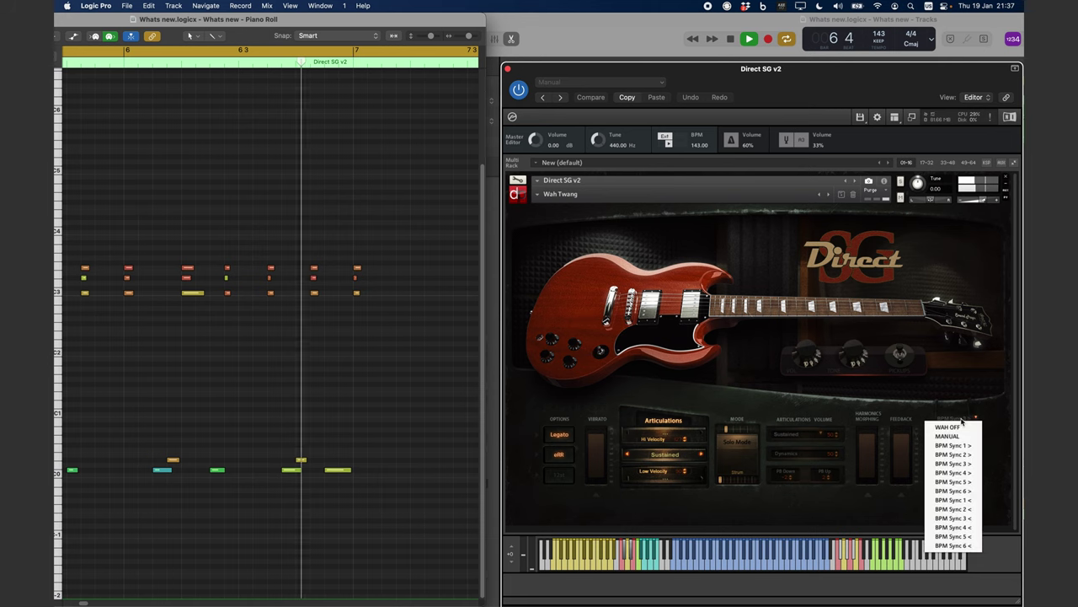
left_click(967, 482)
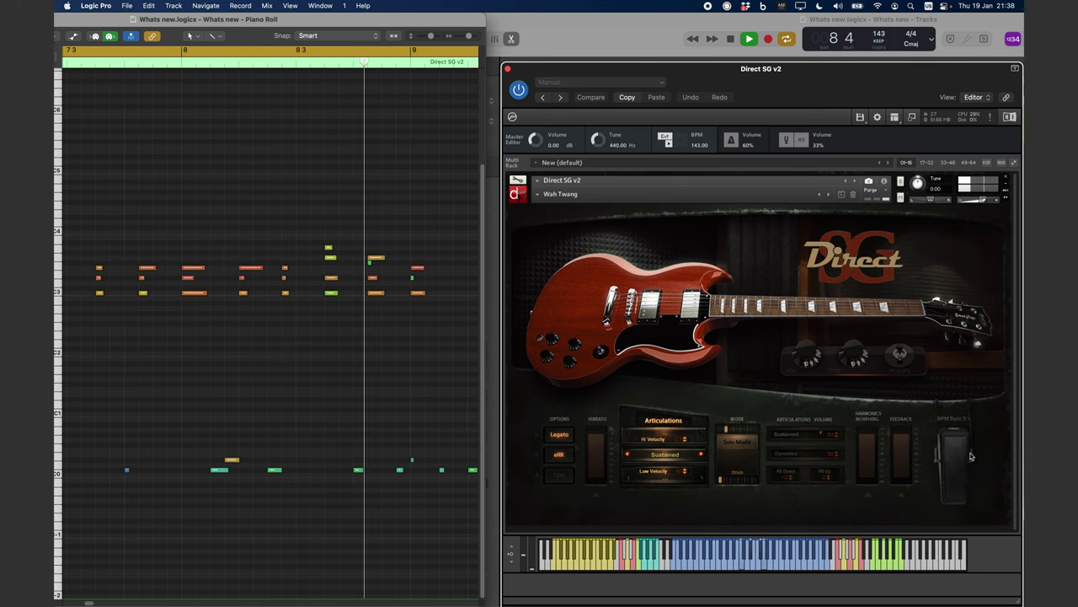
left_click(958, 422)
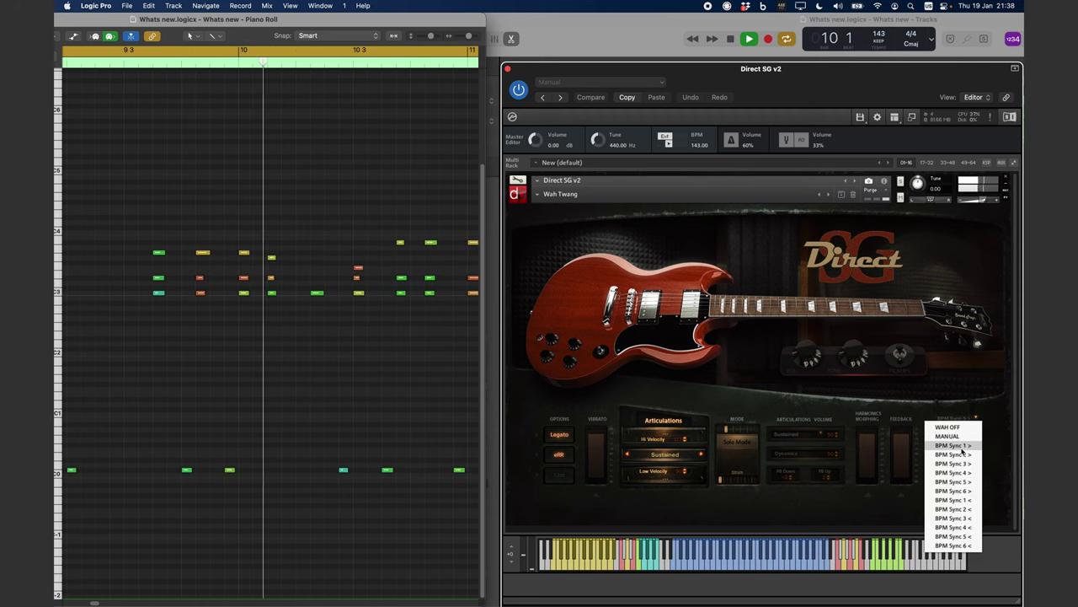
left_click(962, 452)
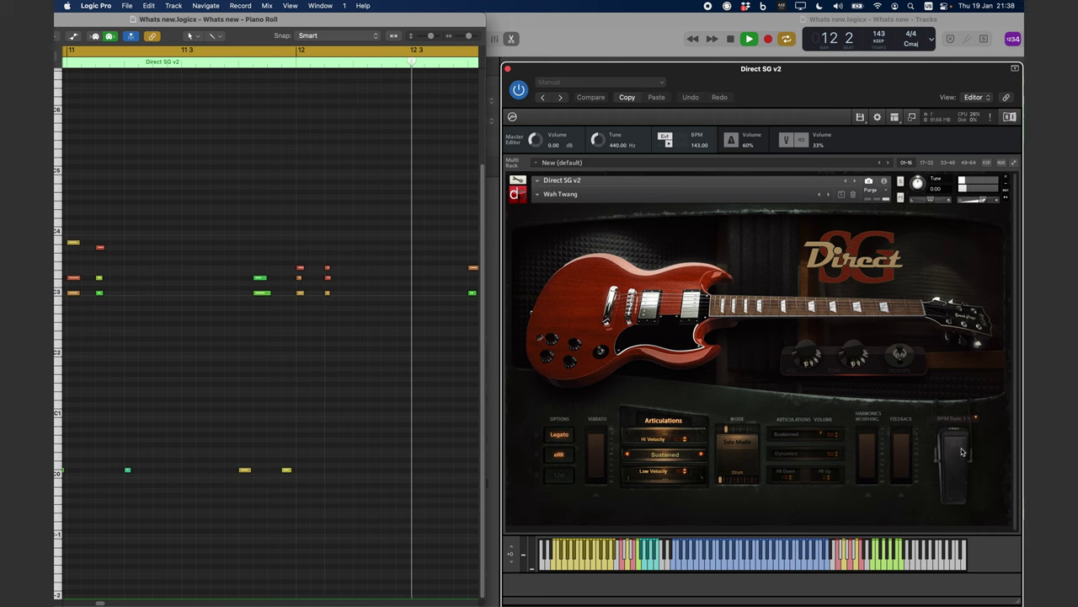
Audition the BPM Sync 3 > and BPM Sync 3 < wah rates during playback.
left_click(959, 422)
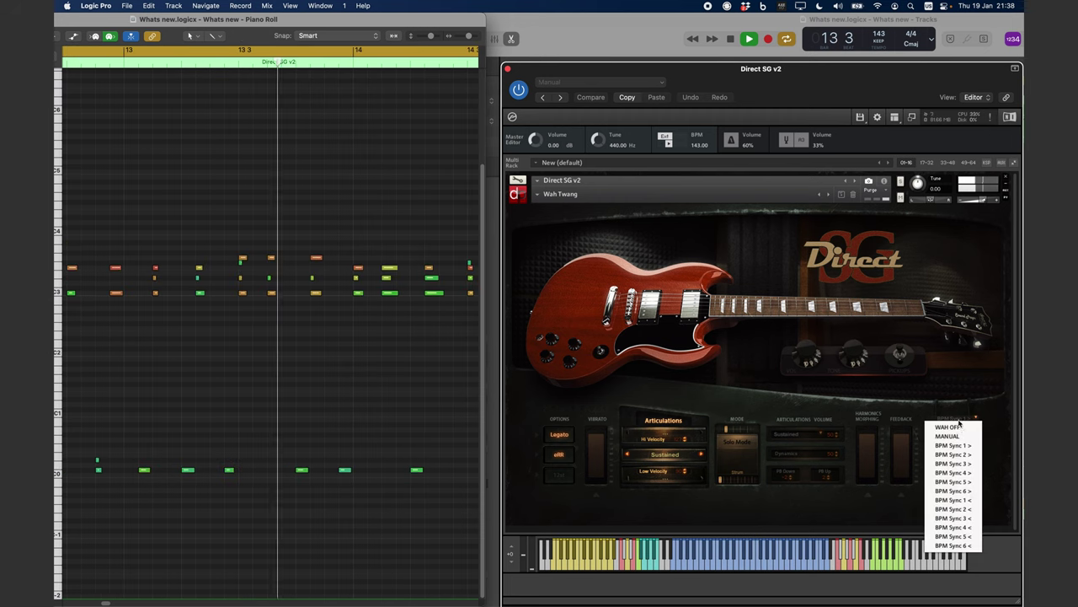
left_click(972, 463)
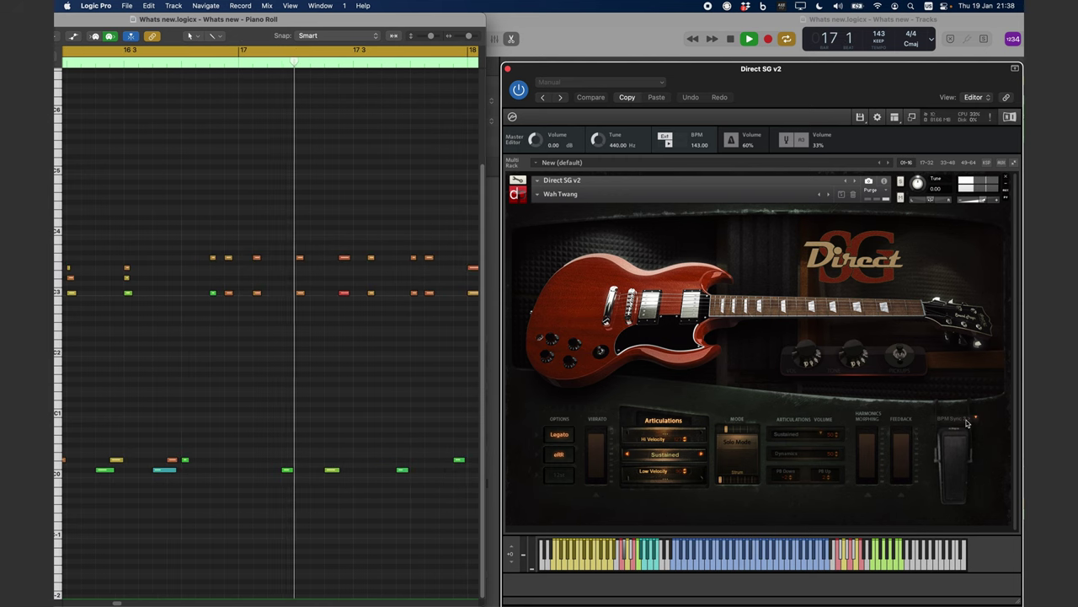
left_click(967, 422)
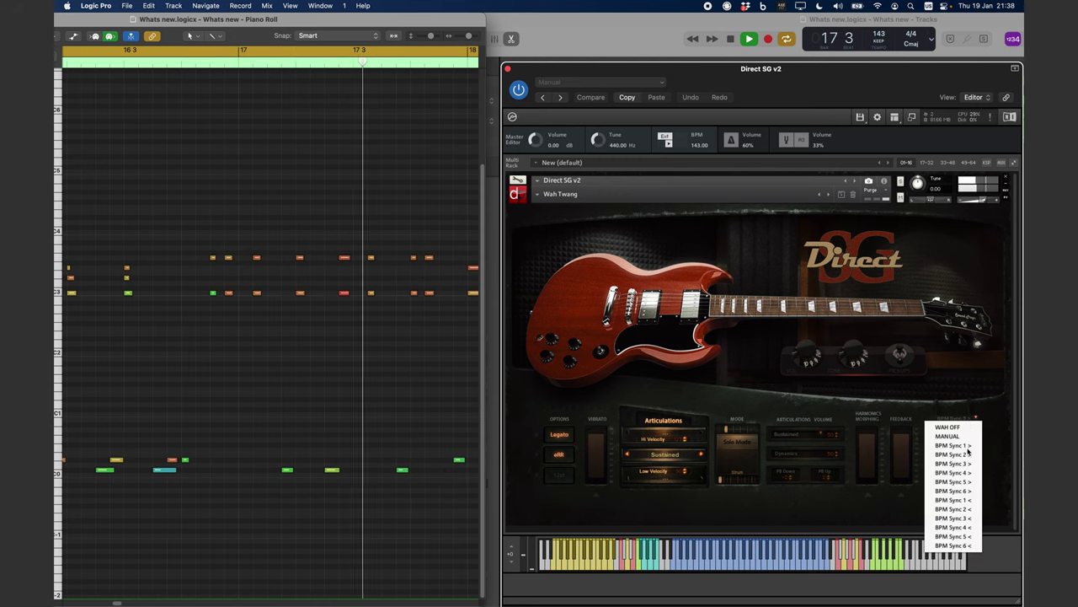
left_click(974, 519)
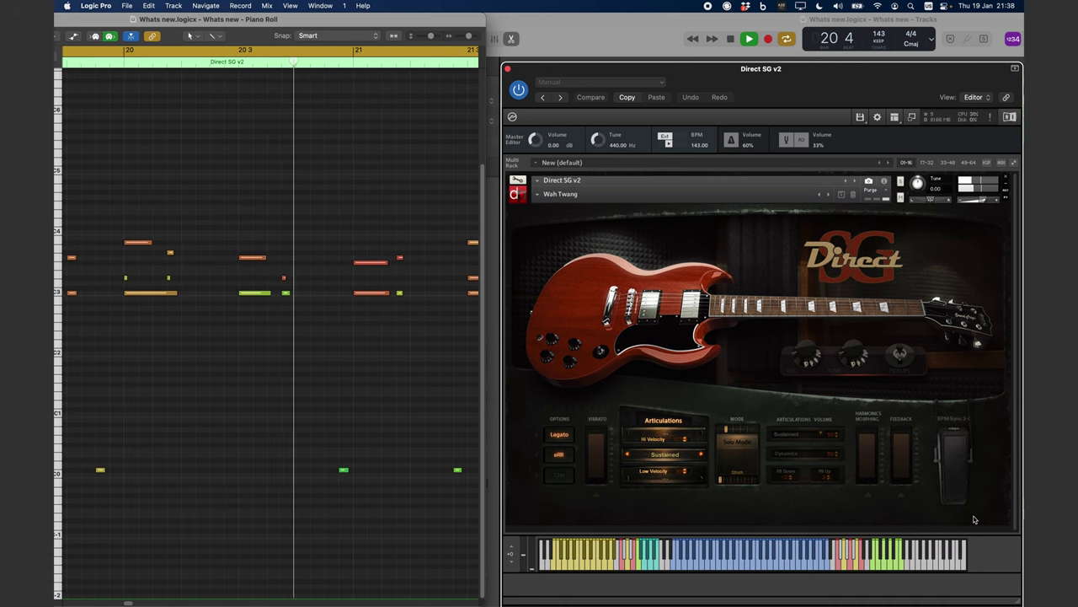
left_click(969, 420)
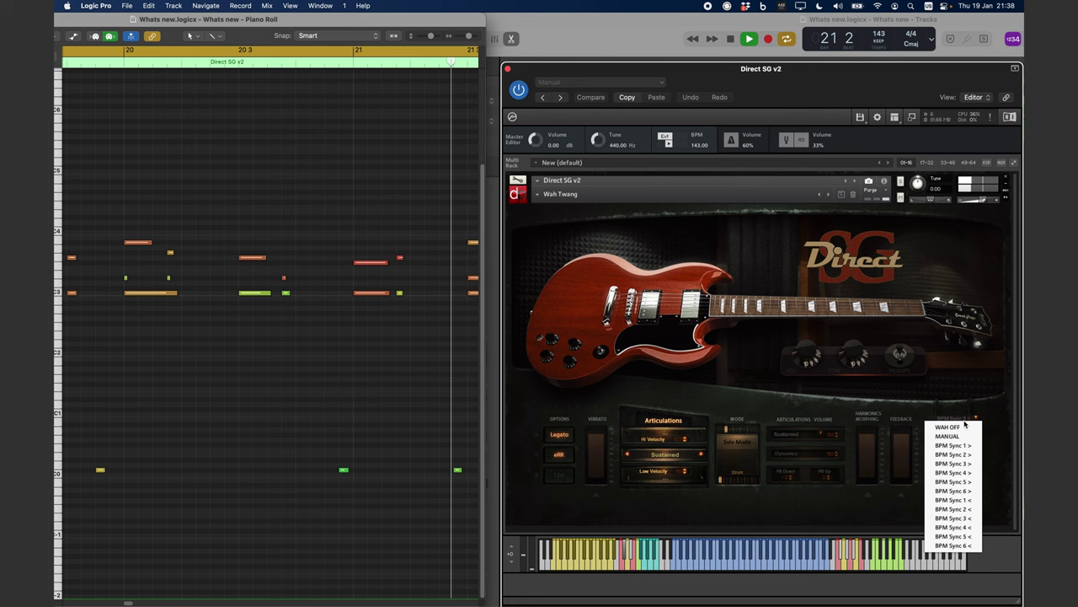
left_click(971, 468)
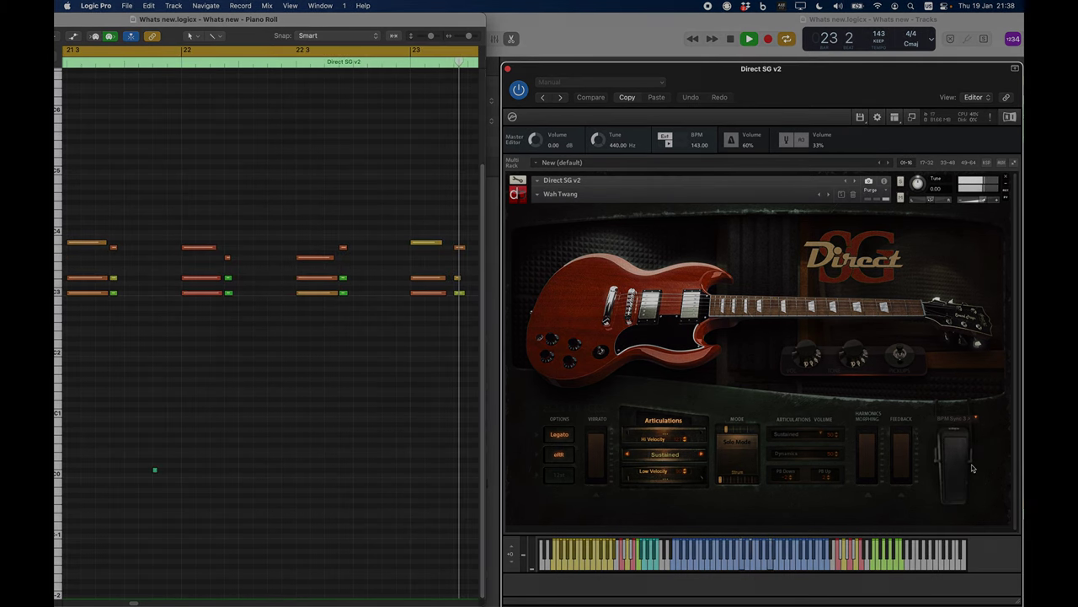